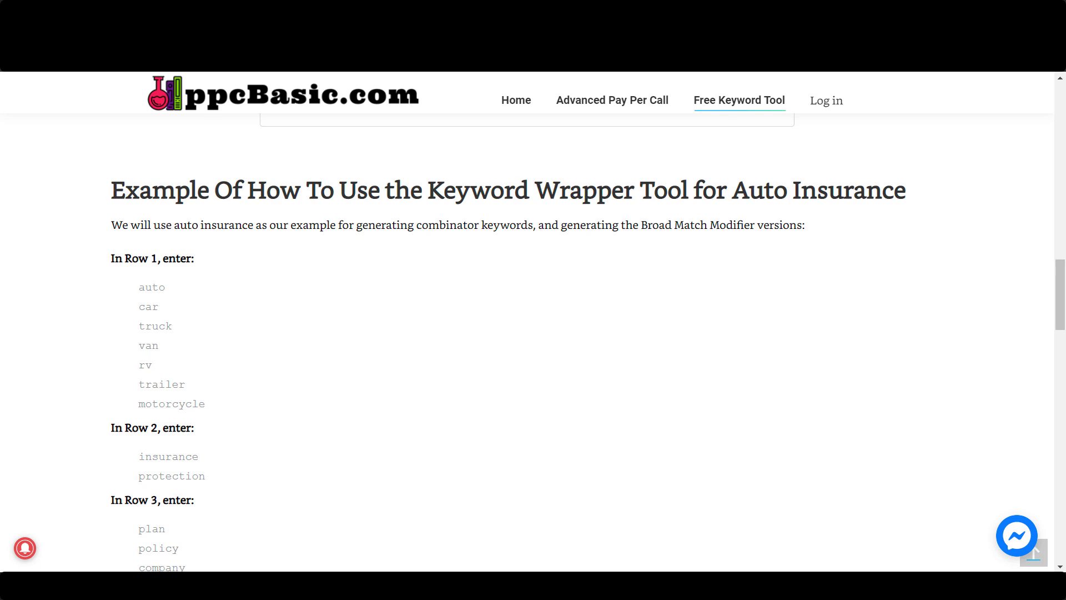
# Copy the Row 1 example words from auto through motorcycle into the first word box of the keyword tool
pyautogui.moveTo(732, 190); pyautogui.dragTo(905, 189)
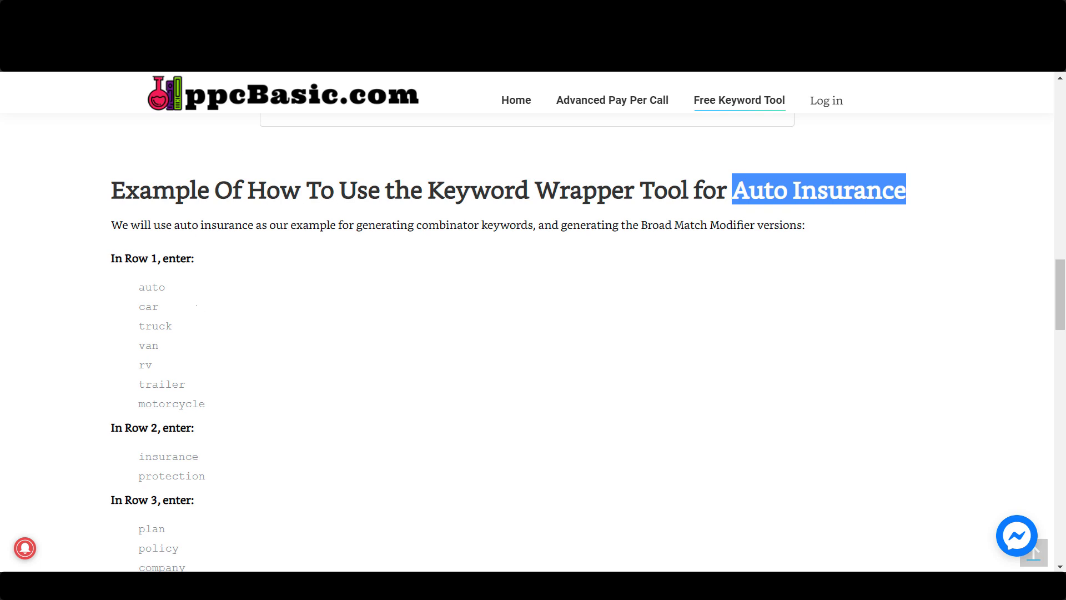
pyautogui.scroll(-1, 508, 341)
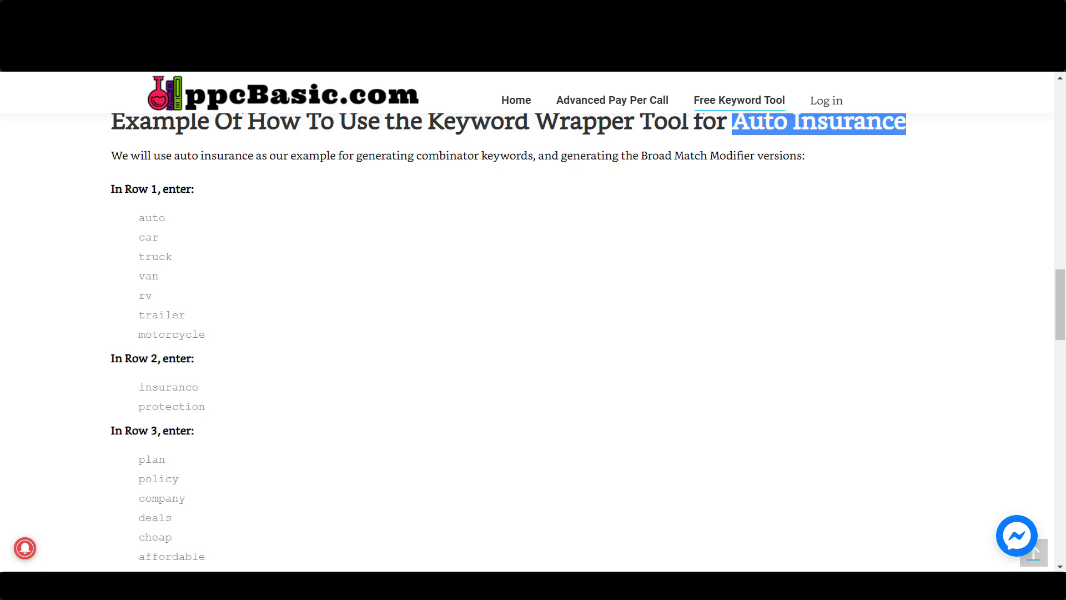
pyautogui.scroll(-1, 508, 342)
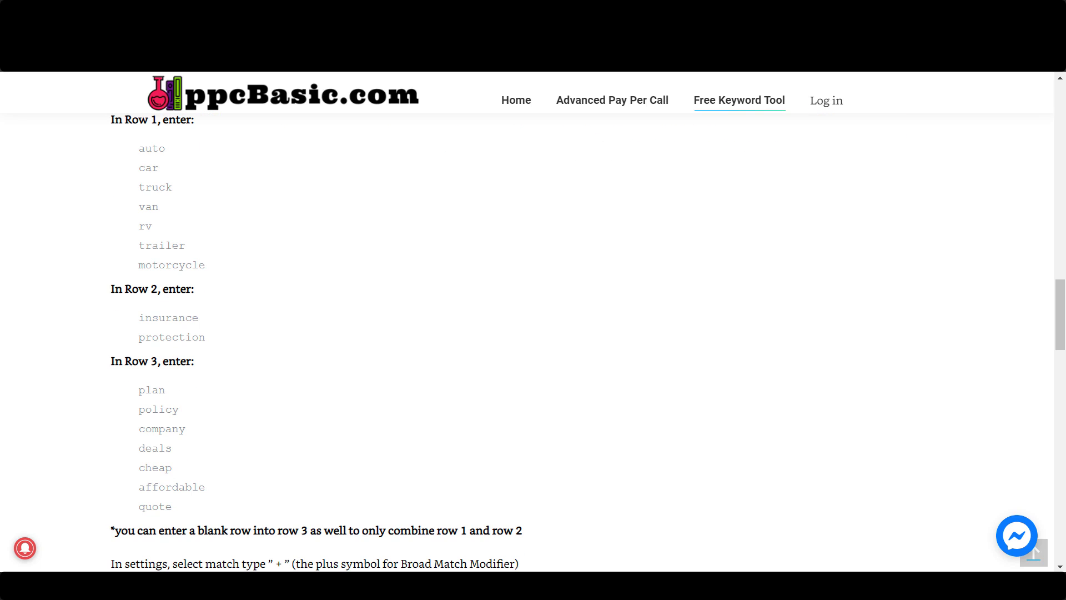
pyautogui.scroll(2, 508, 342)
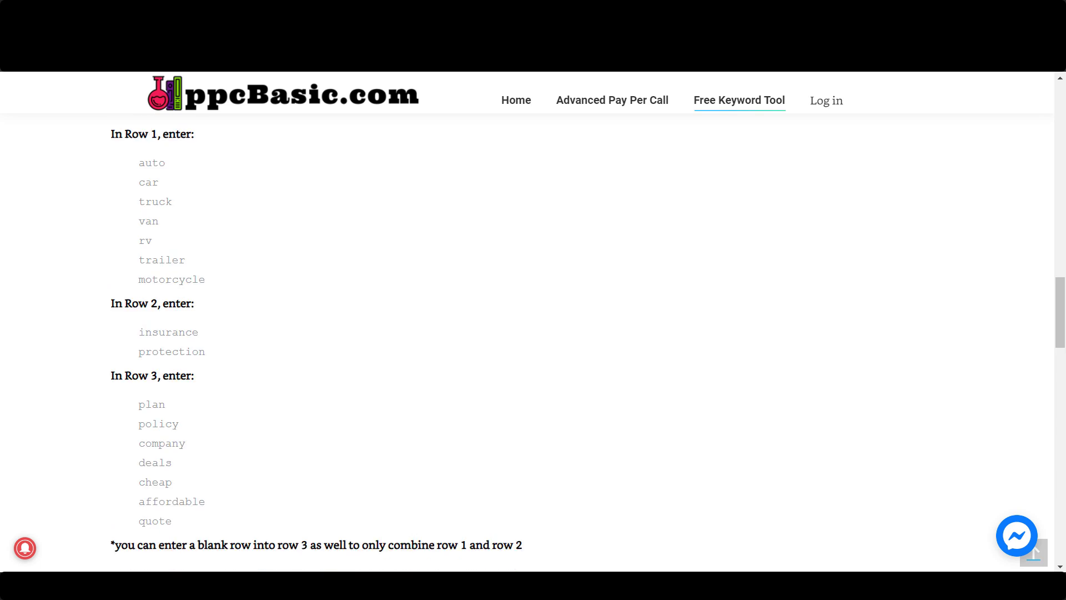
pyautogui.moveTo(206, 404); pyautogui.dragTo(139, 287)
pyautogui.hotkey('ctrl', 'c')
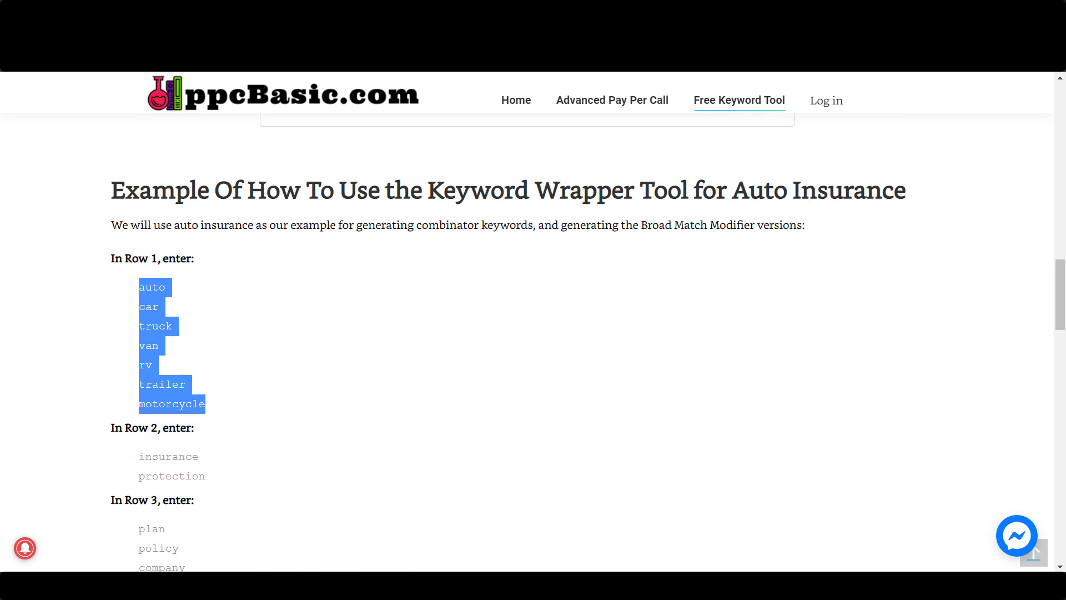
pyautogui.scroll(6, 508, 342)
pyautogui.click(249, 200)
pyautogui.hotkey('ctrl', 'v')
pyautogui.scroll(3, 249, 199)
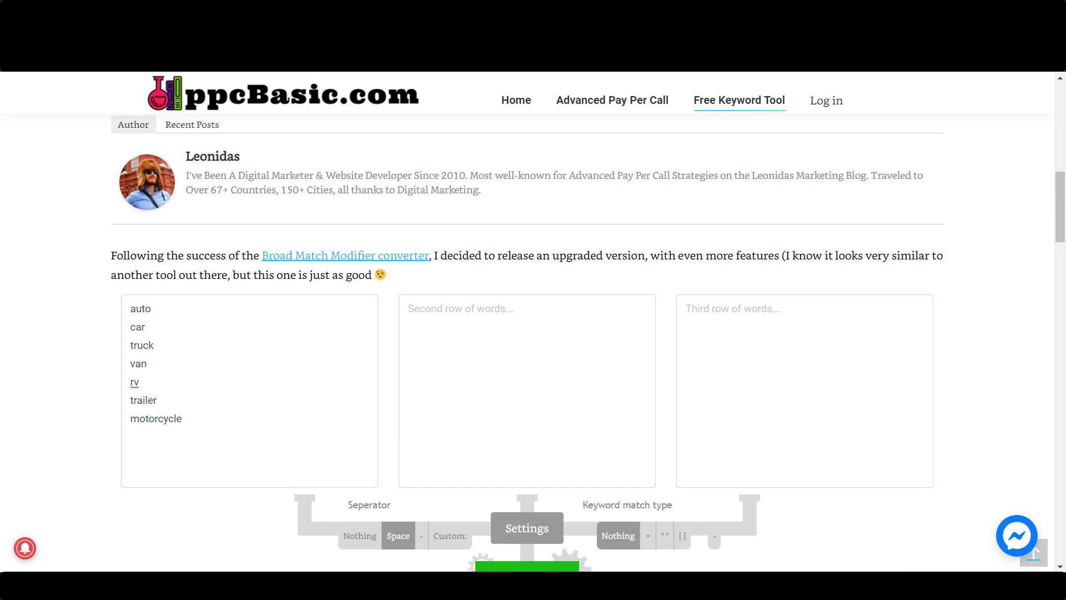
# Copy the Row 2 example words, insurance and protection, into the second word box
pyautogui.scroll(-9, 249, 200)
pyautogui.moveTo(206, 339); pyautogui.dragTo(139, 312)
pyautogui.hotkey('ctrl', 'c')
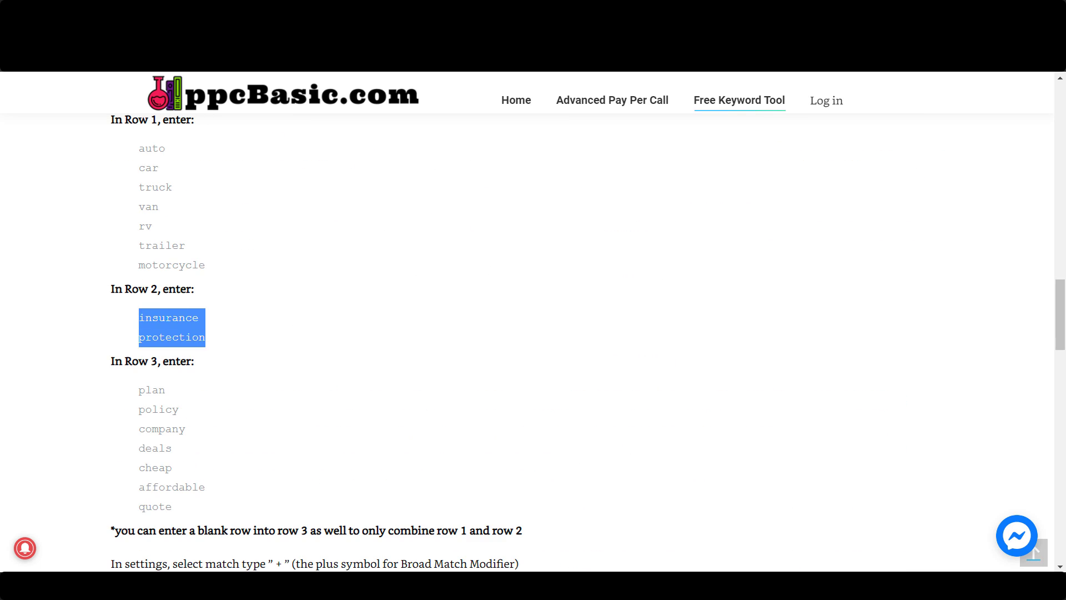
pyautogui.scroll(12, 508, 342)
pyautogui.click(499, 261)
pyautogui.hotkey('ctrl', 'v')
# Copy the Row 3 example words from plan through quote into the third word box
pyautogui.scroll(-1, 499, 261)
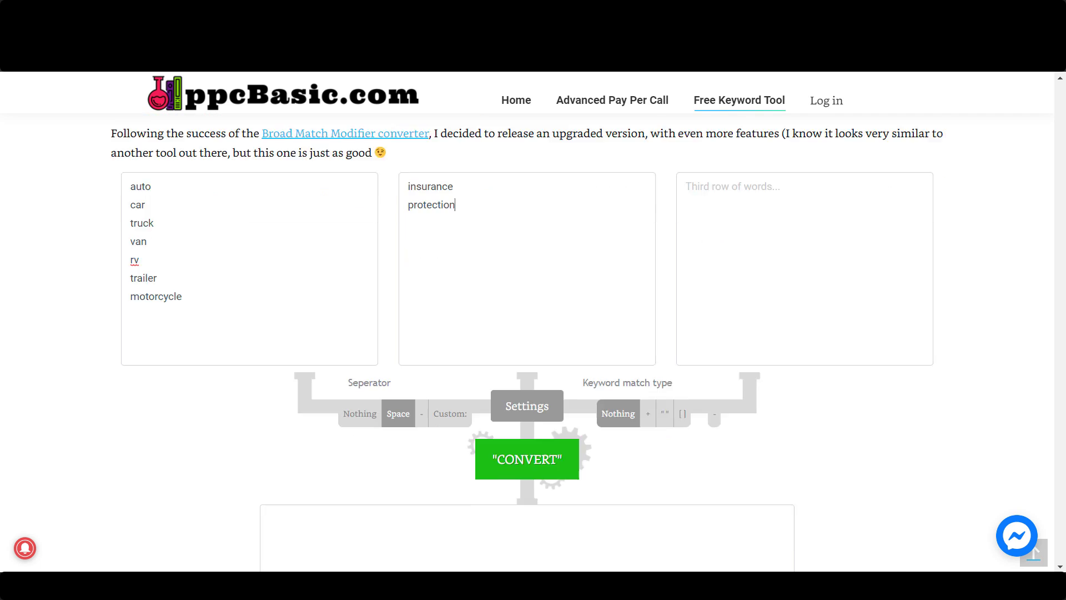
pyautogui.scroll(-10, 527, 333)
pyautogui.moveTo(207, 508); pyautogui.dragTo(139, 386)
pyautogui.hotkey('ctrl', 'c')
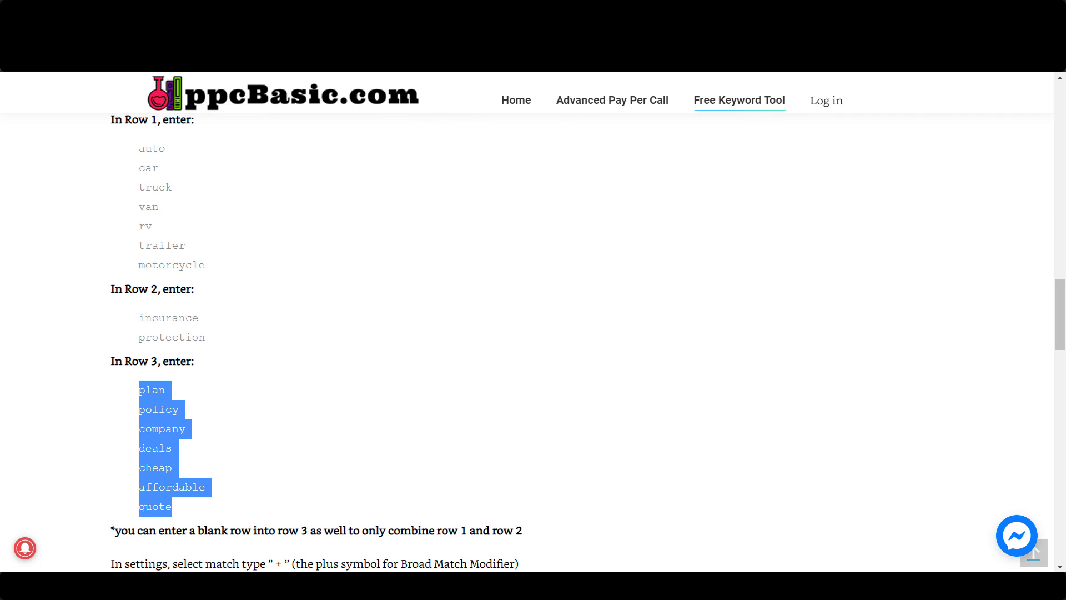
pyautogui.scroll(11, 527, 333)
pyautogui.click(777, 250)
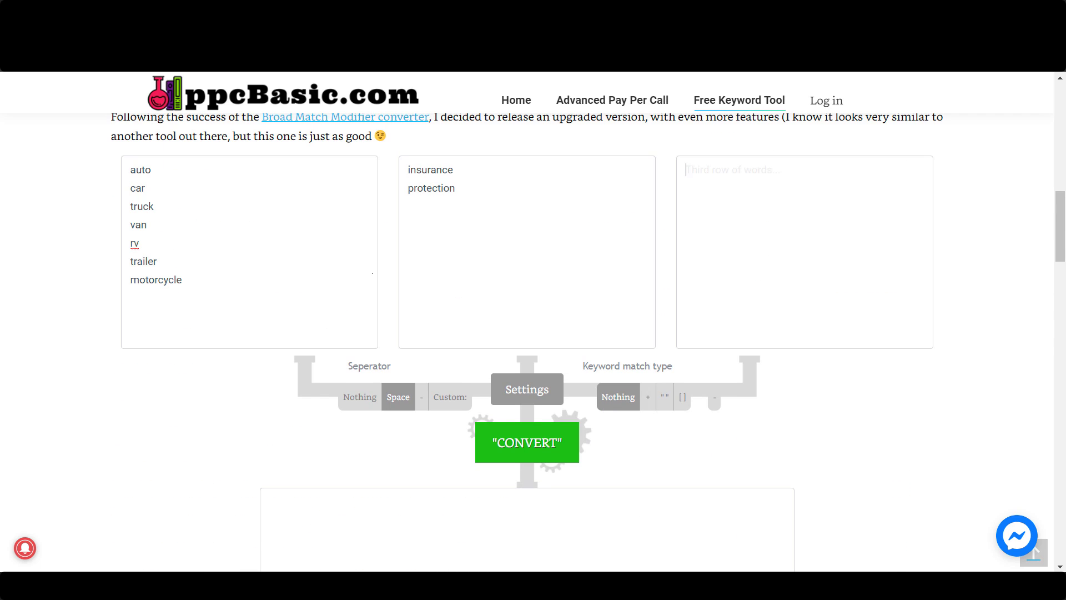
pyautogui.hotkey('ctrl', 'v')
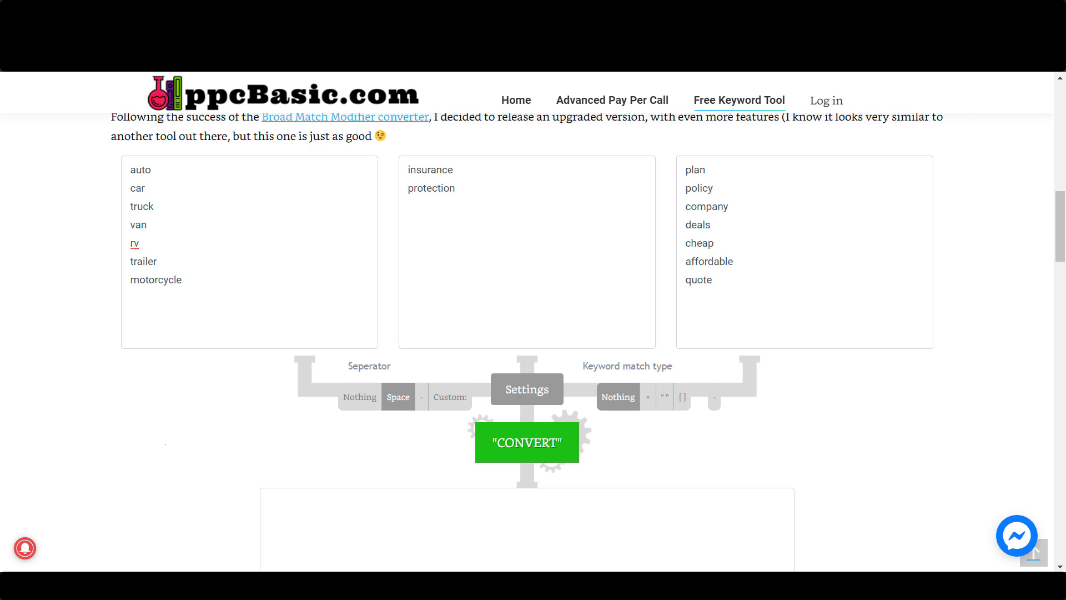
# Convert the three word rows into combined keywords and review the generated list
pyautogui.click(527, 442)
pyautogui.scroll(-3, 527, 342)
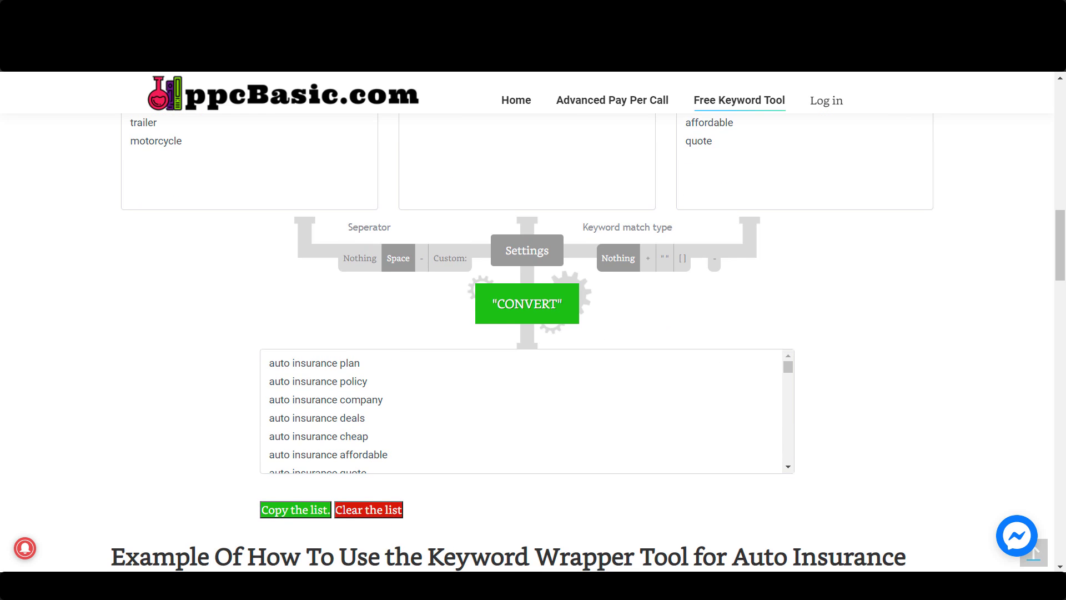
pyautogui.scroll(3, 527, 342)
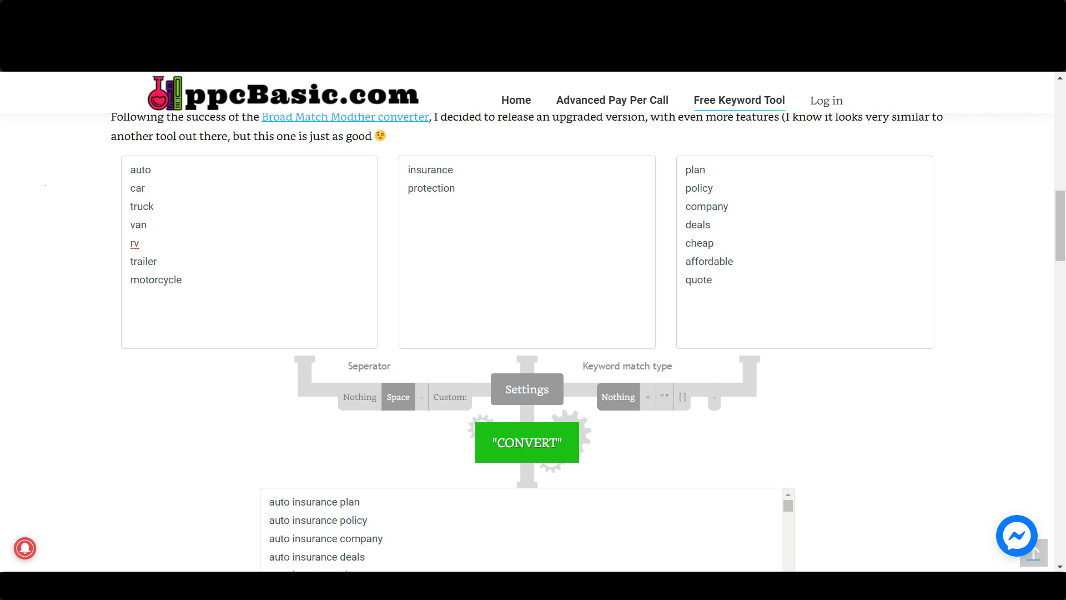
pyautogui.scroll(-3, 527, 341)
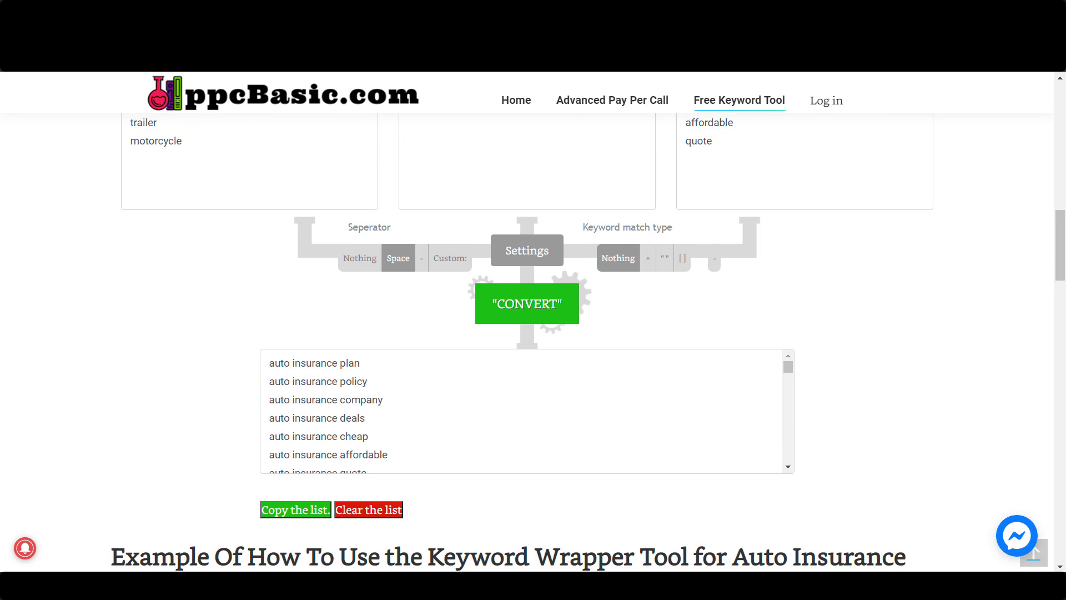
pyautogui.scroll(-2, 526, 410)
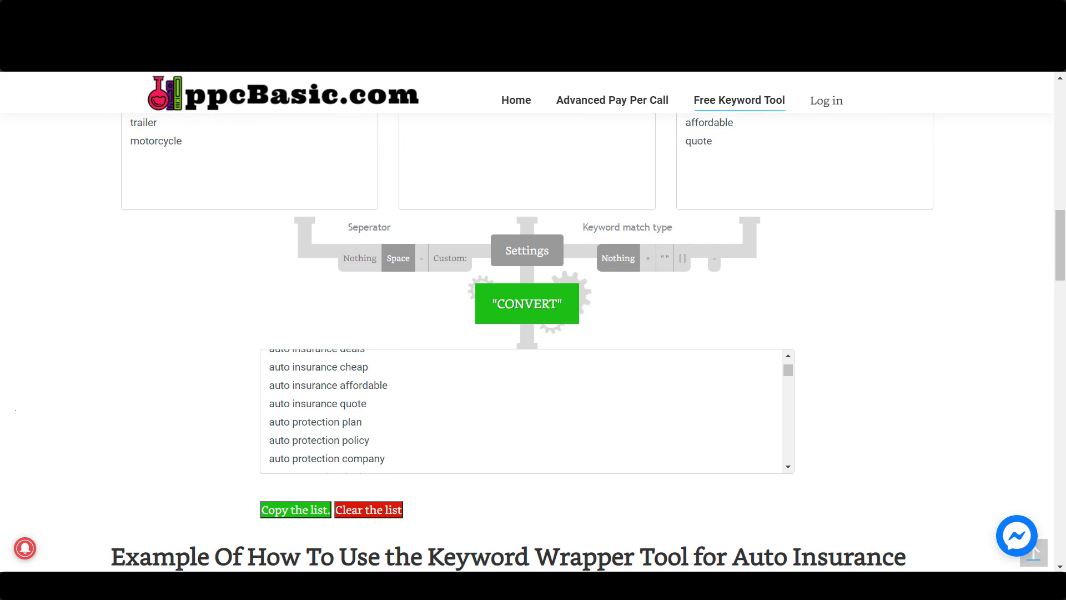
pyautogui.scroll(2, 527, 411)
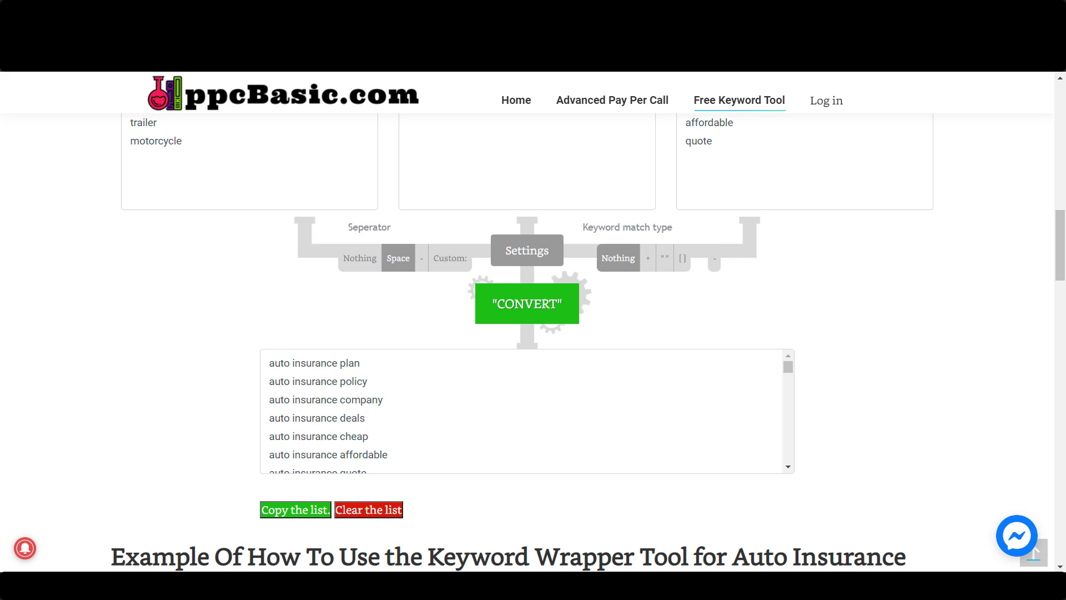
# Add a blank line above plan in the third word box, regenerate the keywords and review the list
pyautogui.scroll(5, 526, 333)
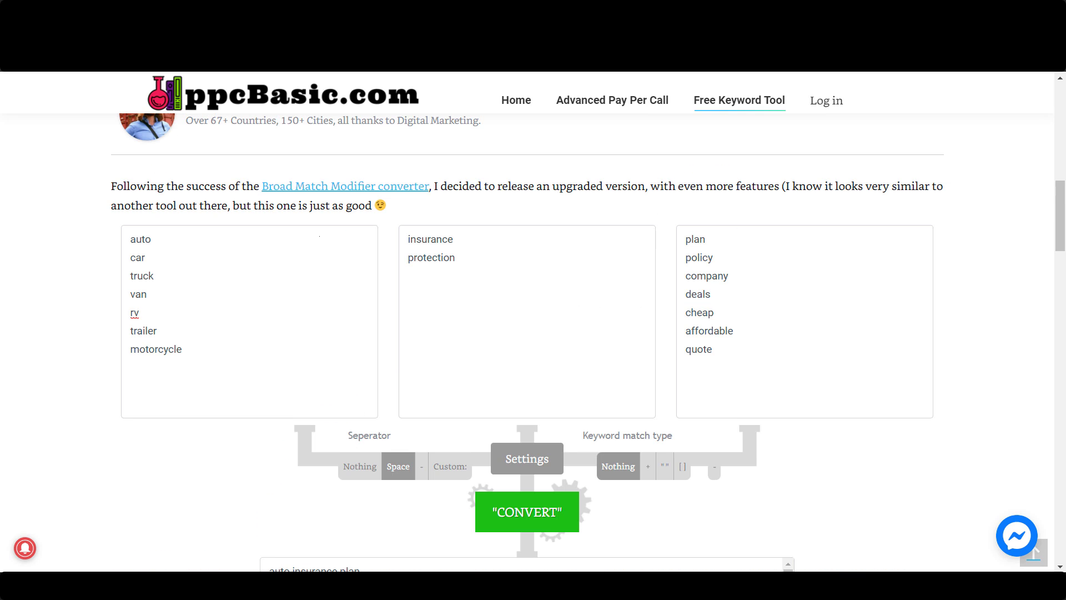
pyautogui.press('Return')
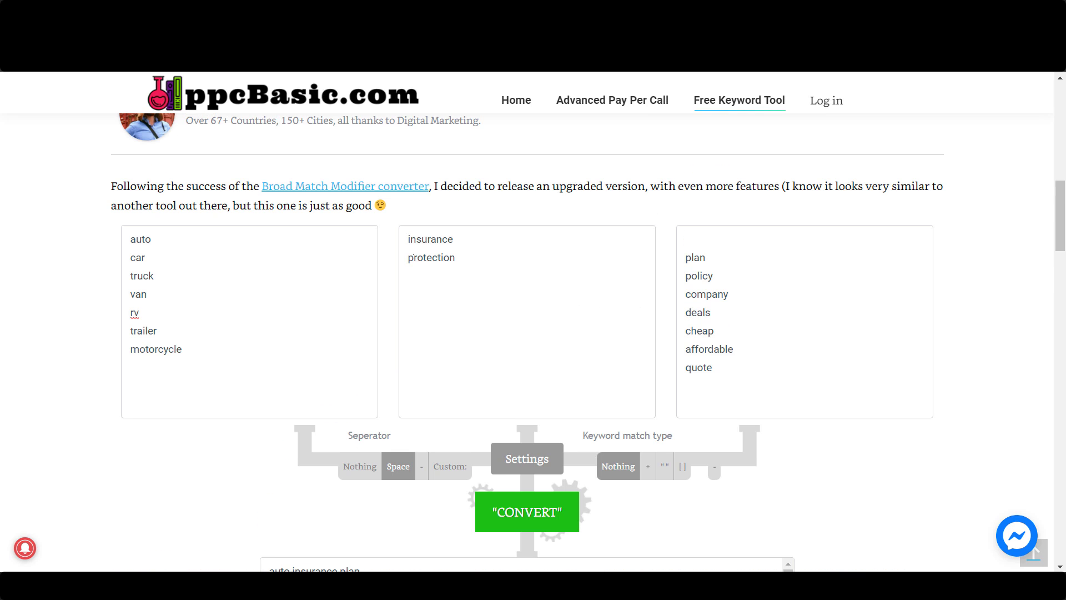
pyautogui.scroll(-2, 526, 333)
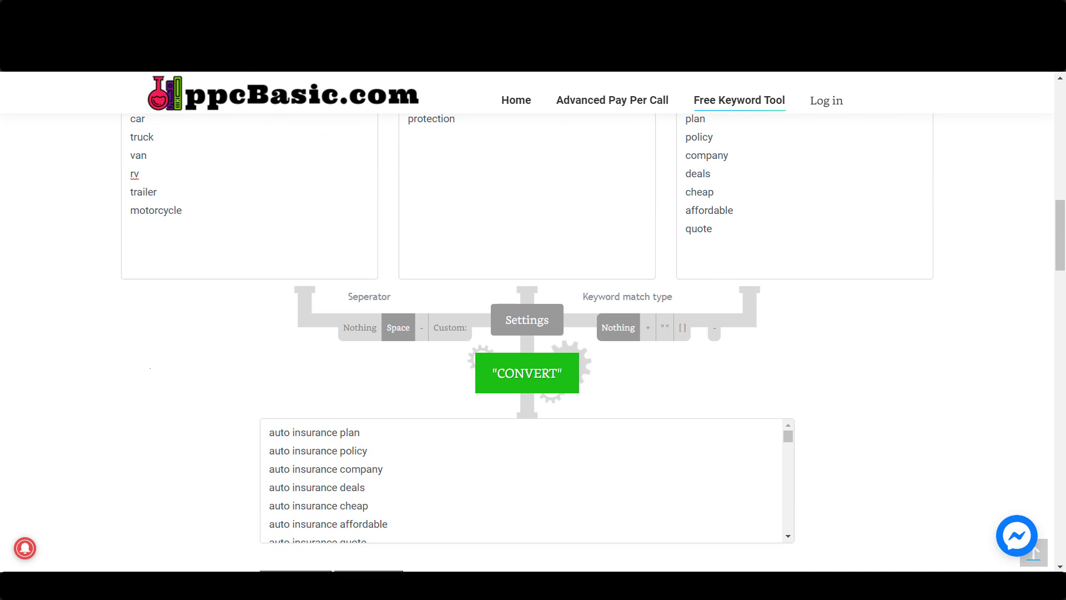
pyautogui.click(527, 372)
pyautogui.scroll(-1, 526, 372)
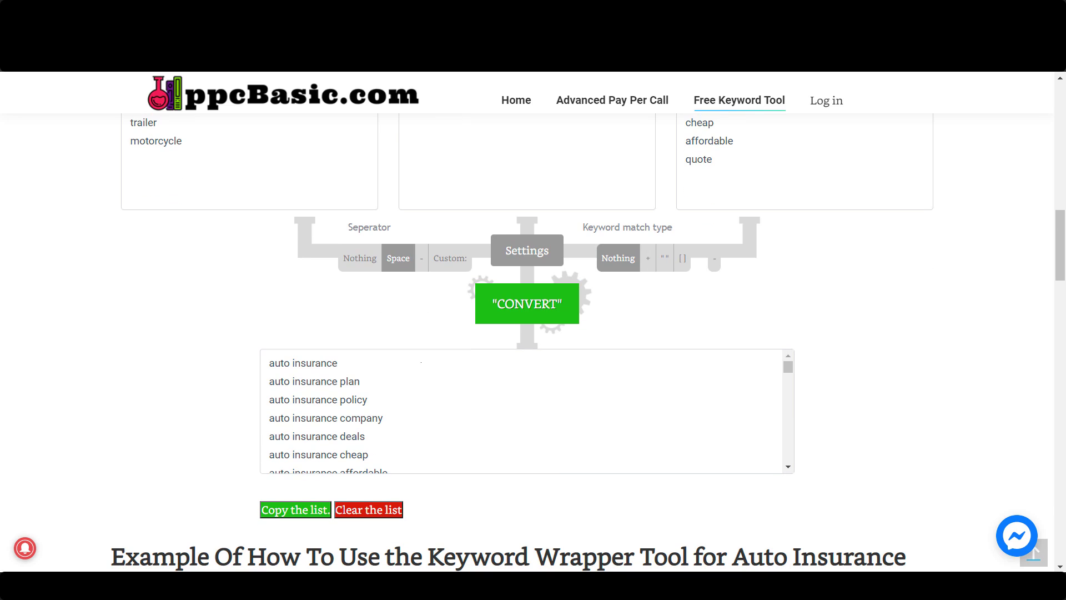
pyautogui.scroll(-4, 526, 414)
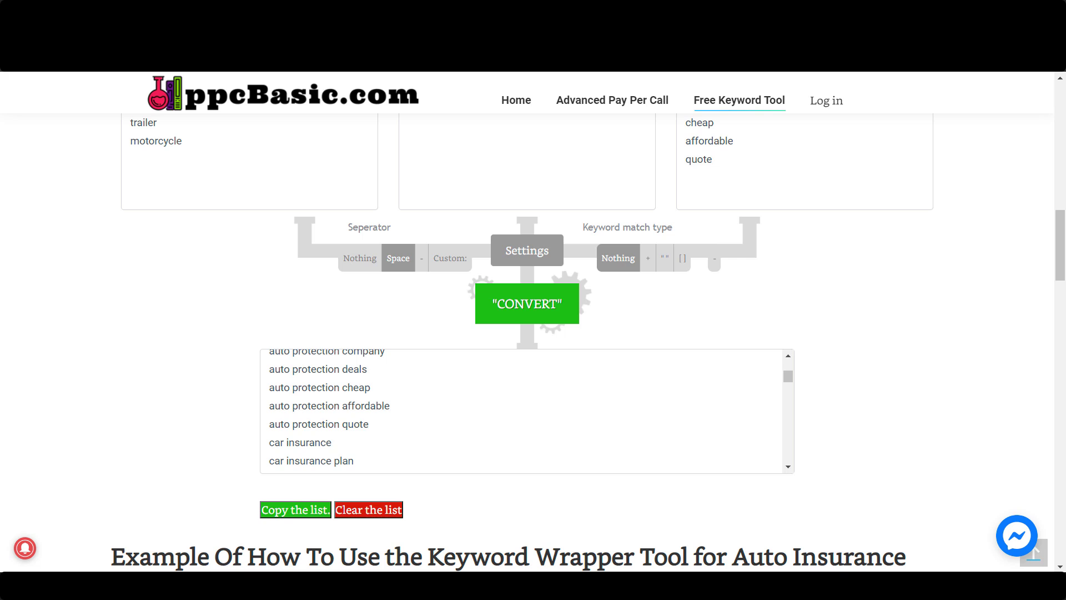
pyautogui.scroll(-1, 527, 411)
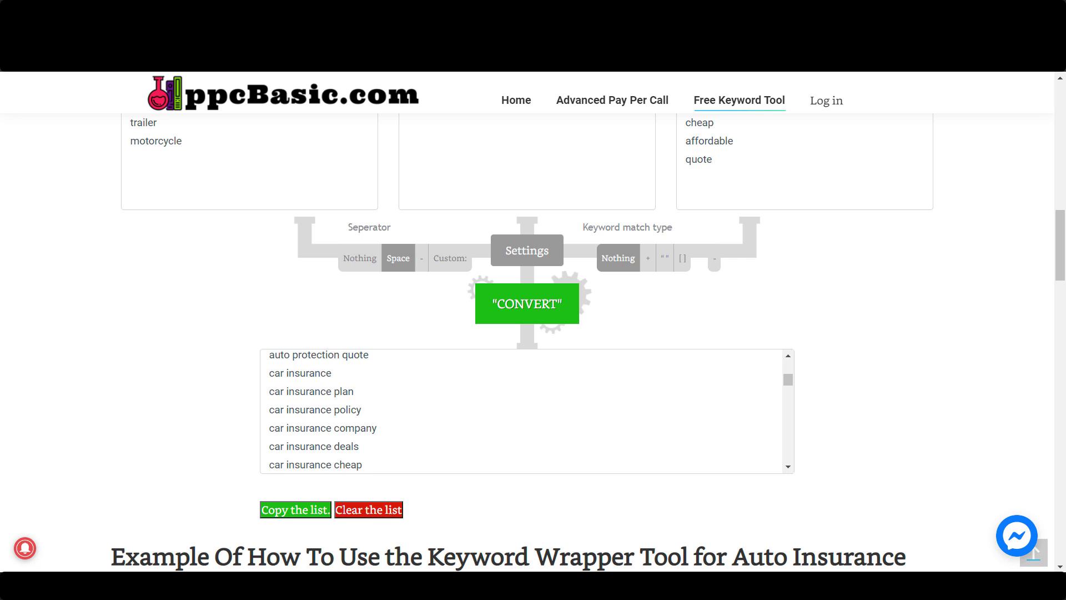
pyautogui.scroll(3, 527, 333)
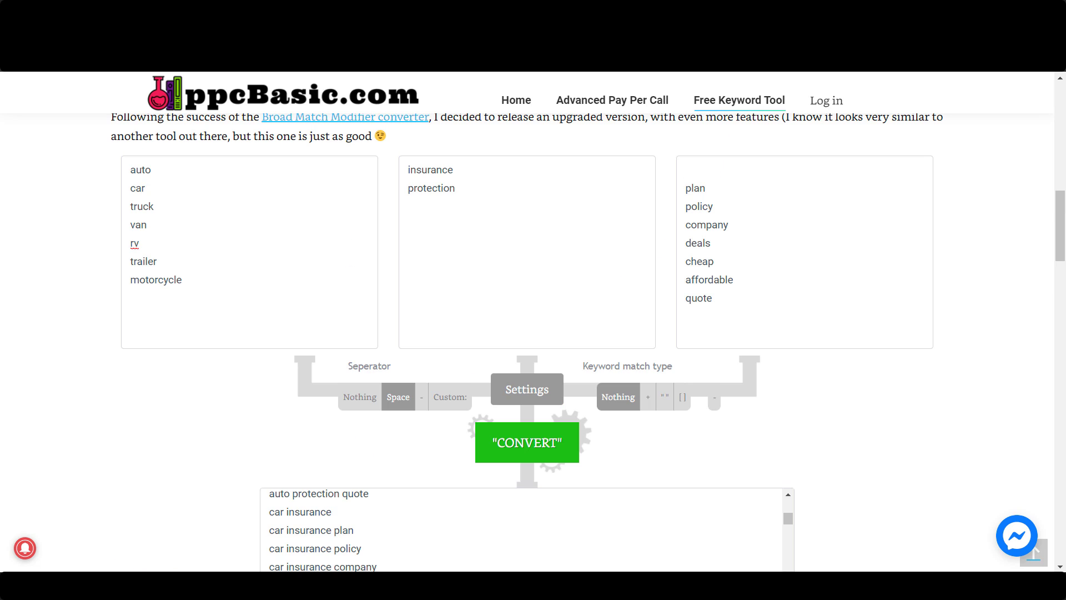
# Regenerate the keyword list with the + match type and with the quotation-mark (phrase) match type
pyautogui.scroll(-2, 538, 313)
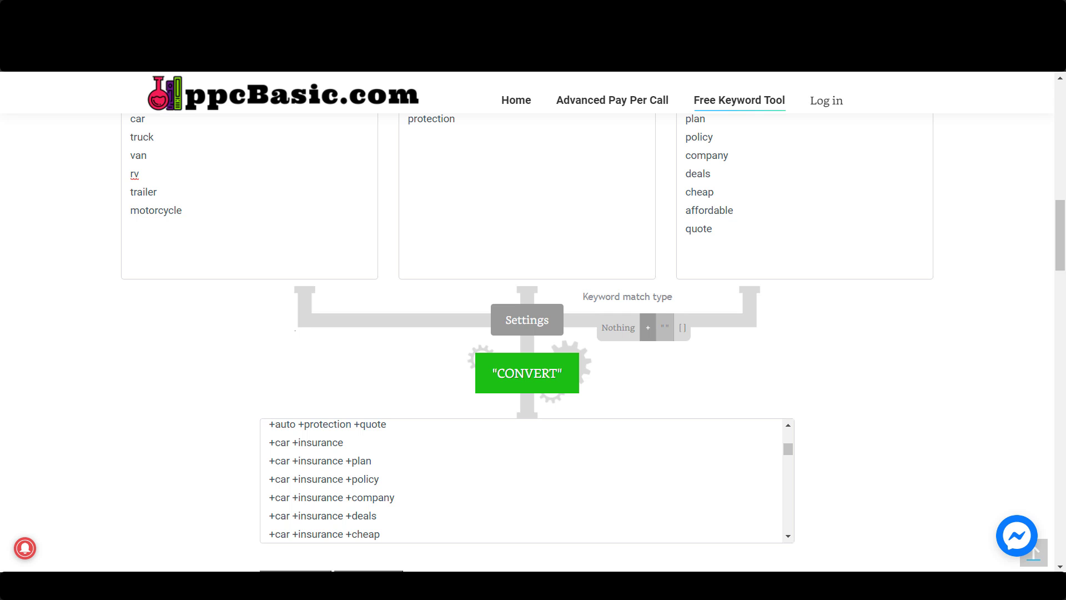
pyautogui.click(664, 327)
pyautogui.click(527, 373)
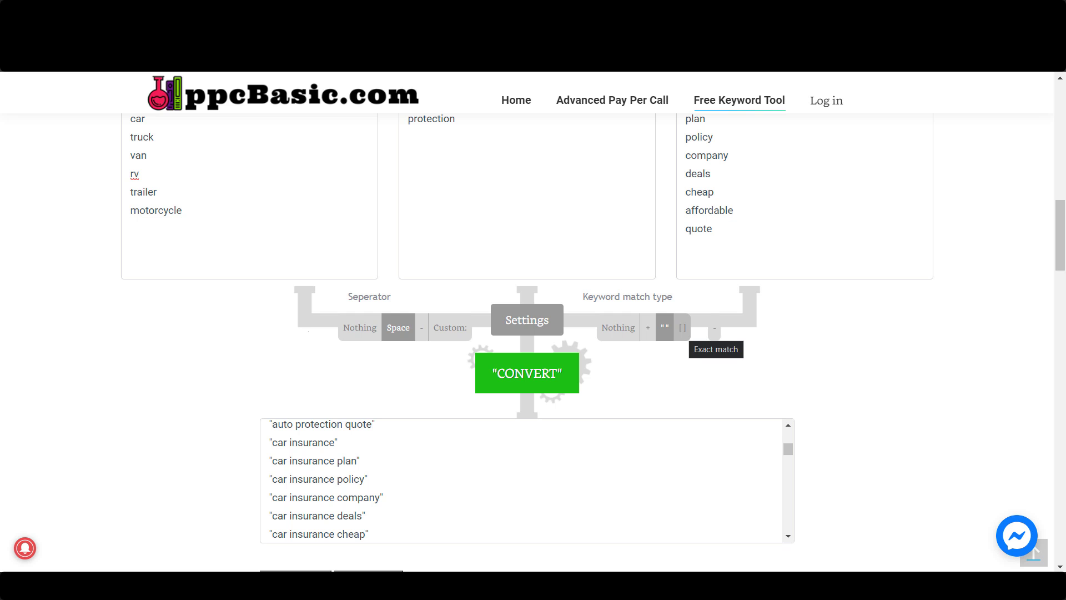
# Regenerate the keyword list with the exact match type [ ] and review it from the start
pyautogui.click(682, 328)
pyautogui.click(527, 373)
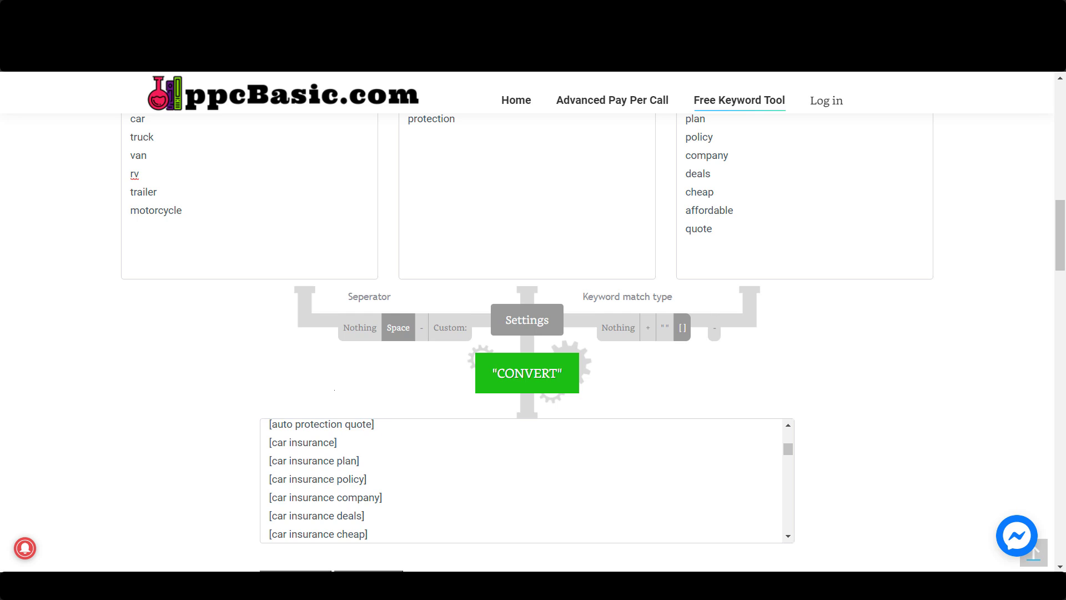
pyautogui.scroll(5, 399, 481)
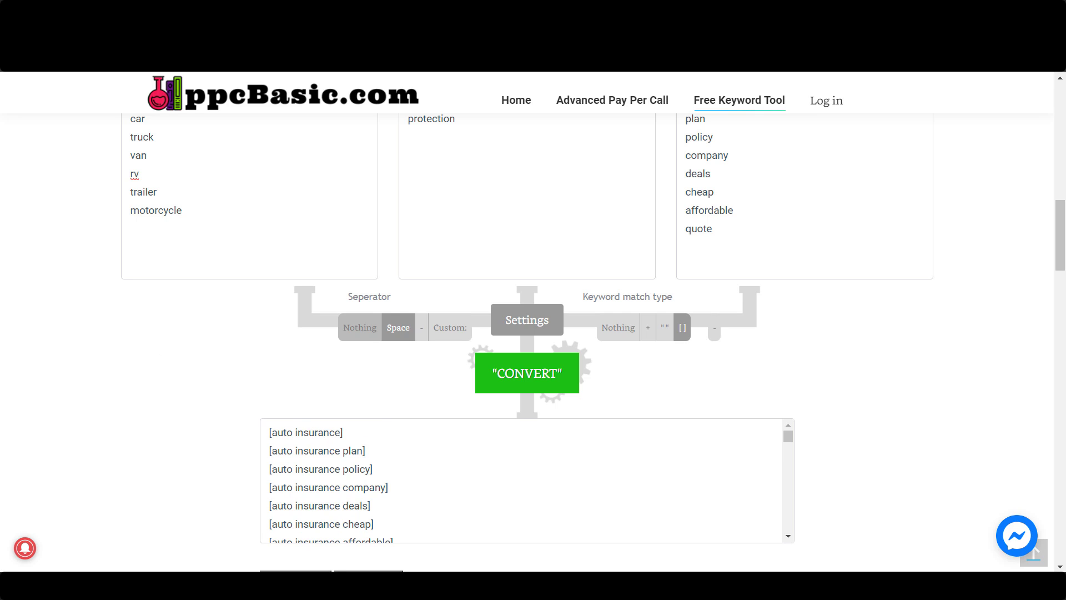
# Set both the separator and the keyword match type to Nothing and regenerate the keyword list
pyautogui.click(360, 327)
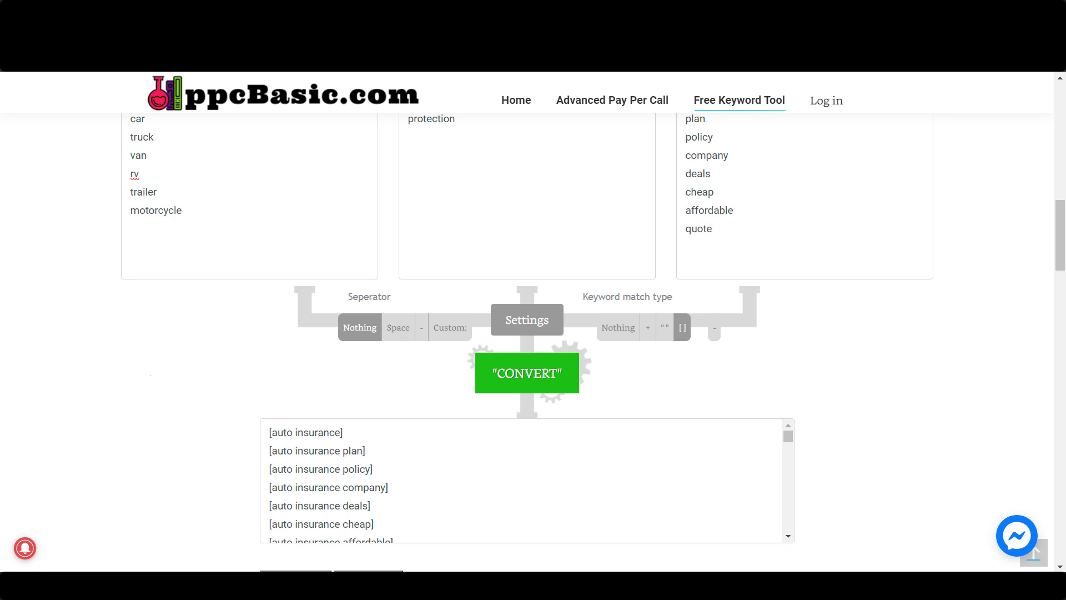
pyautogui.click(527, 373)
pyautogui.click(618, 327)
pyautogui.click(527, 373)
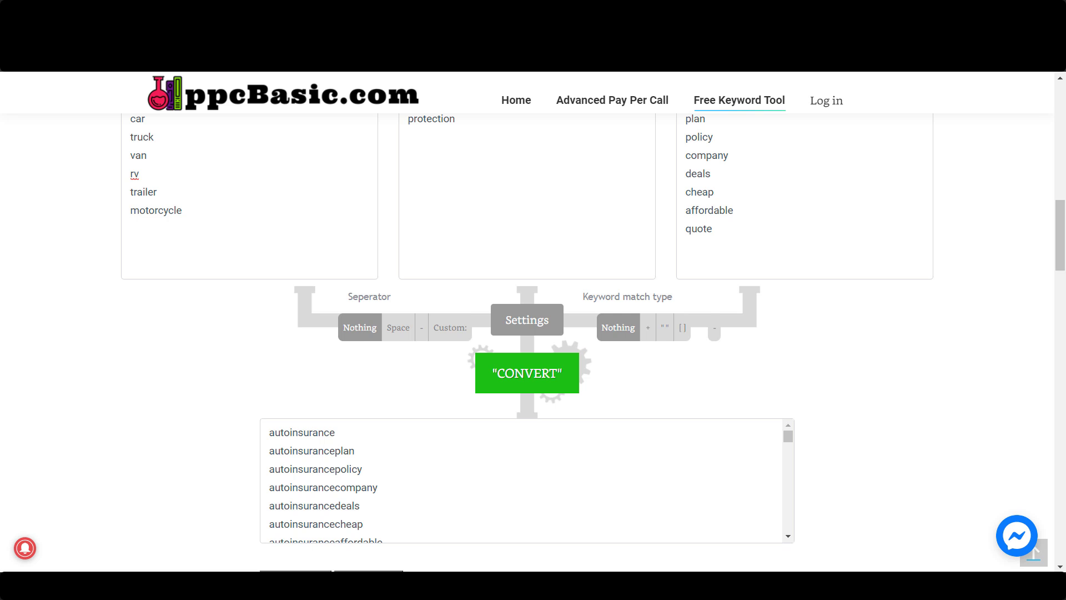
# Regenerate the keyword list with the Space separator and again with the hyphen separator, and review the hyphenated keywords
pyautogui.click(398, 327)
pyautogui.click(528, 373)
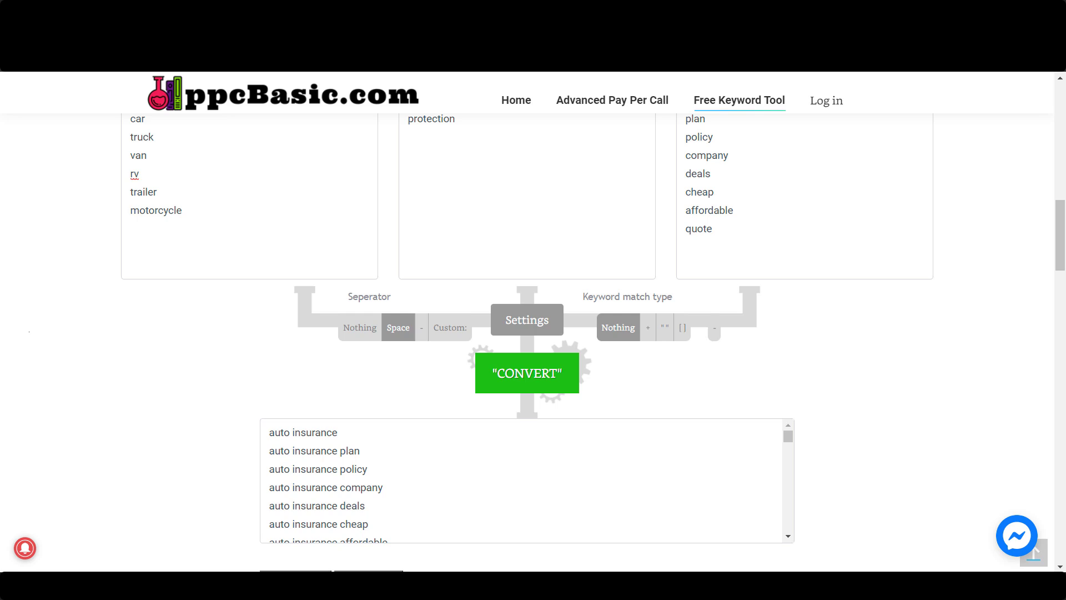
pyautogui.click(421, 327)
pyautogui.click(527, 373)
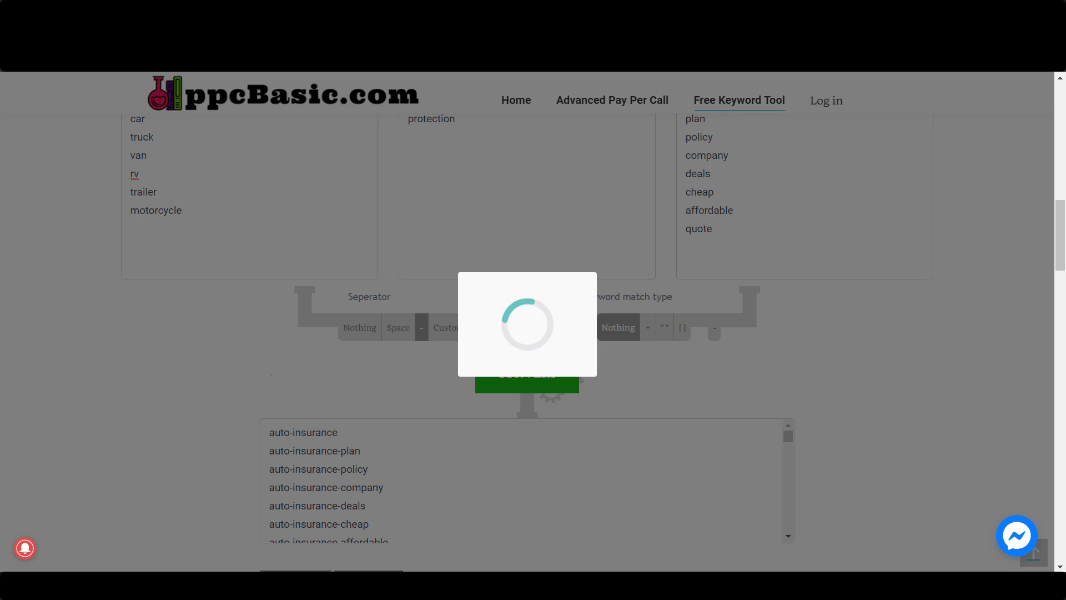
pyautogui.scroll(-2, 526, 480)
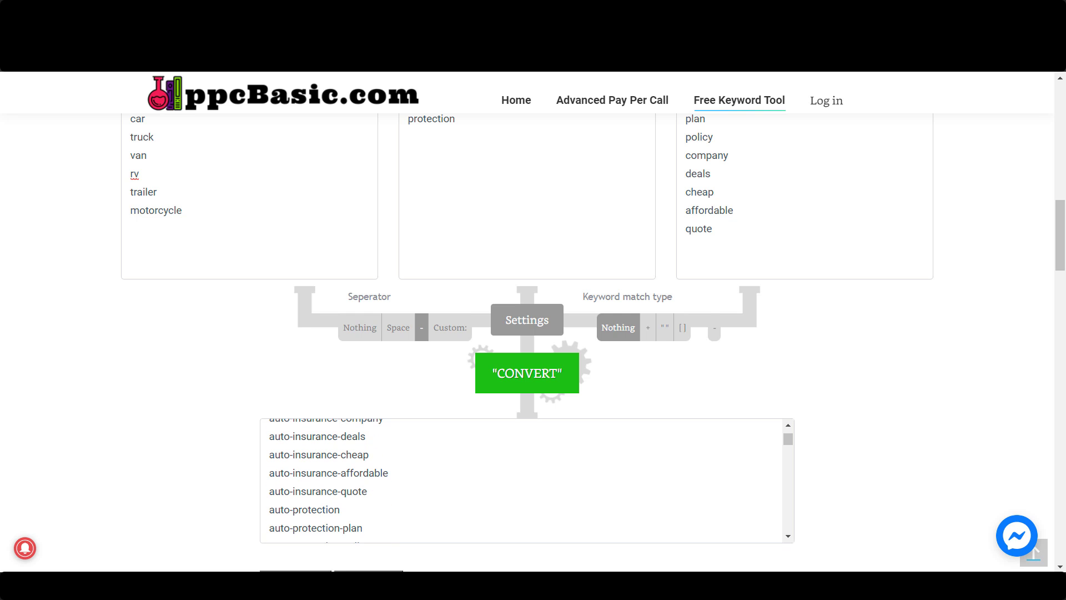
pyautogui.scroll(-1, 526, 480)
pyautogui.scroll(2, 526, 480)
# Generate the keyword list with the custom separator *, and again with the custom separator *-*
pyautogui.click(450, 327)
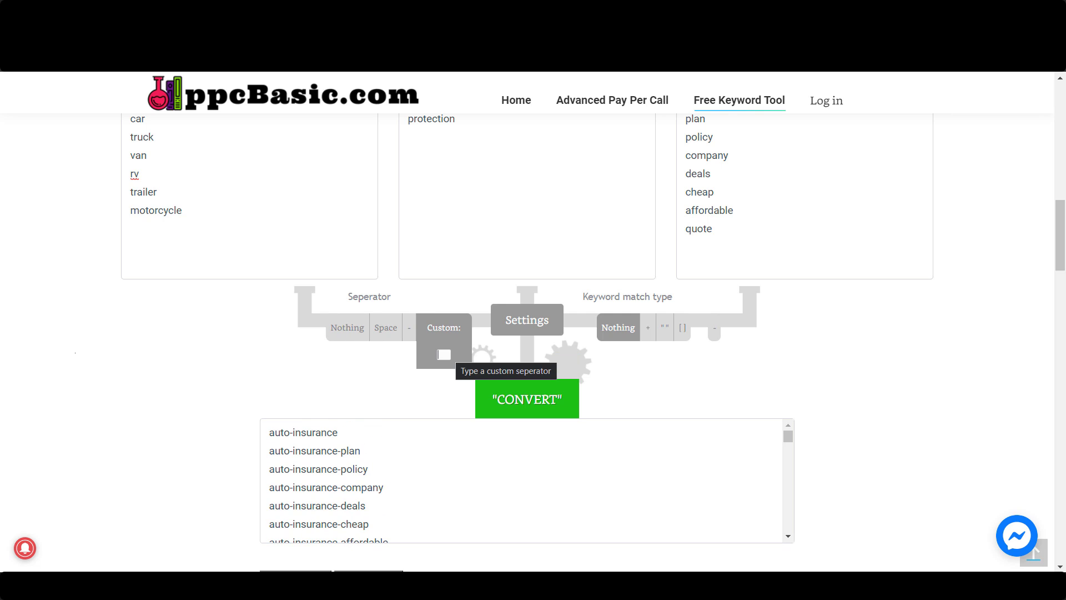
pyautogui.click(438, 354)
pyautogui.write('*')
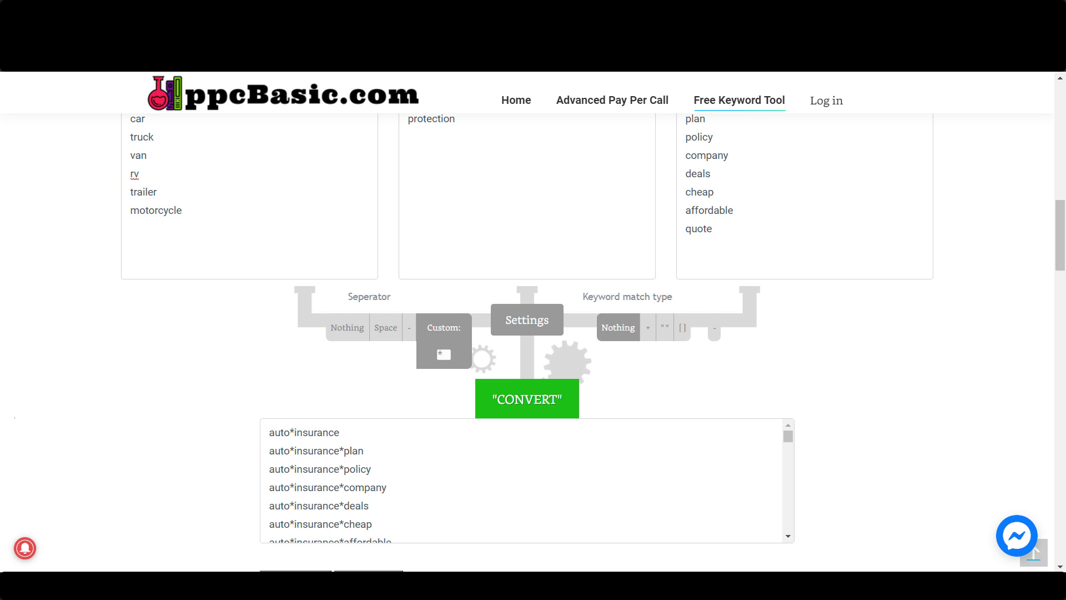
pyautogui.write('_*')
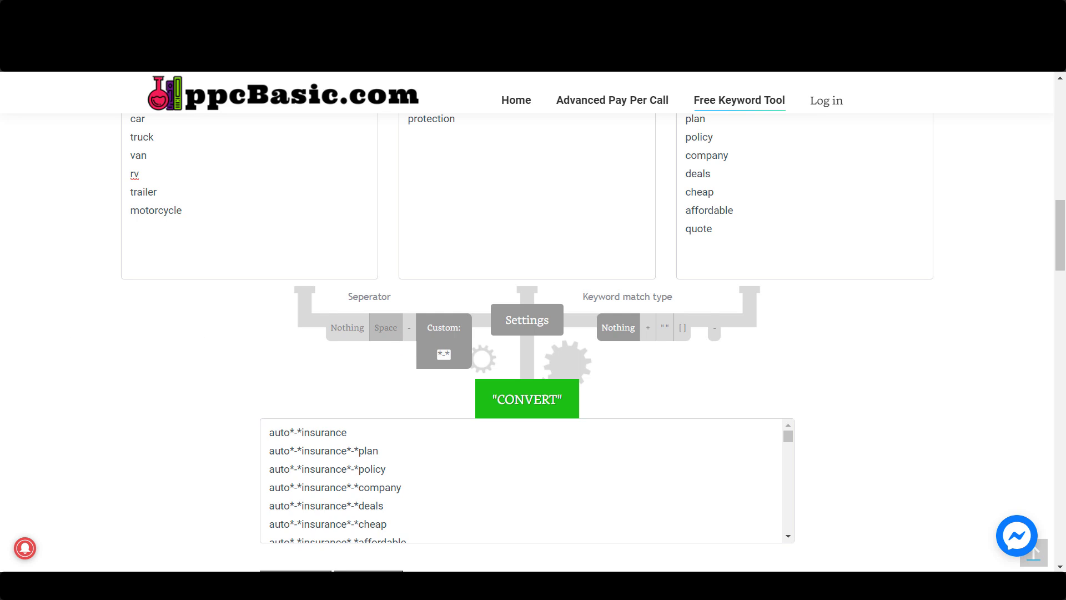
# Regenerate the keyword list with the Space separator and the + match type, and look over the result
pyautogui.click(385, 328)
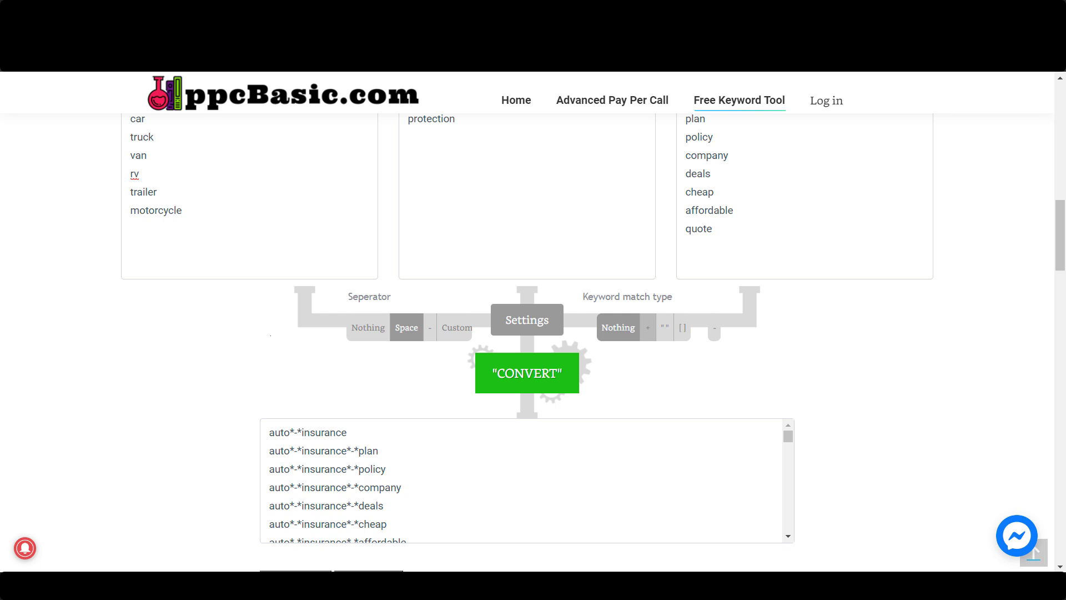
pyautogui.click(648, 328)
pyautogui.click(521, 372)
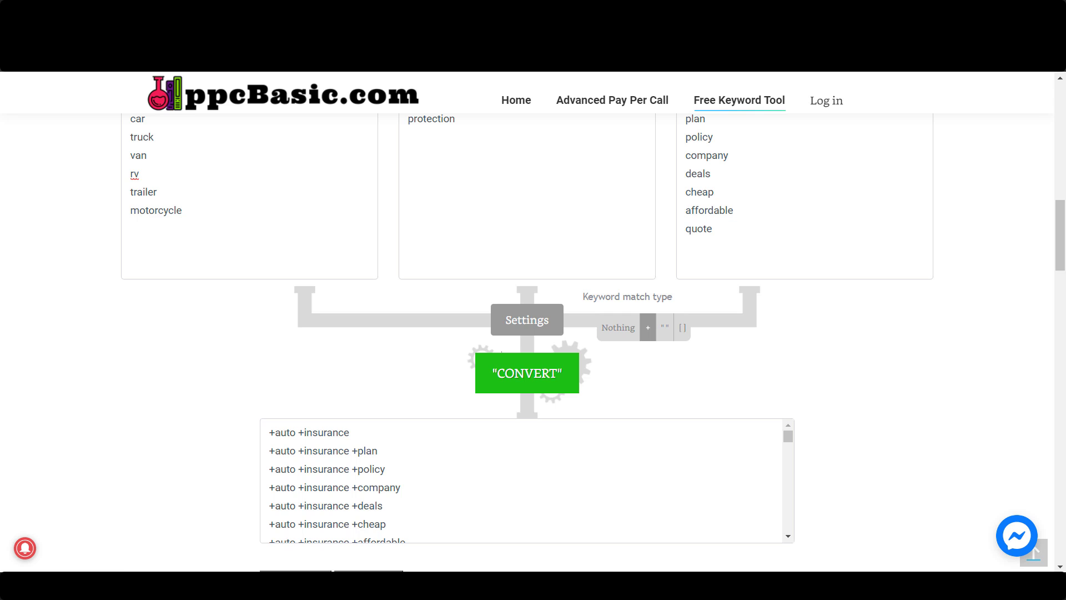
pyautogui.scroll(-1, 501, 351)
pyautogui.scroll(-1, 501, 352)
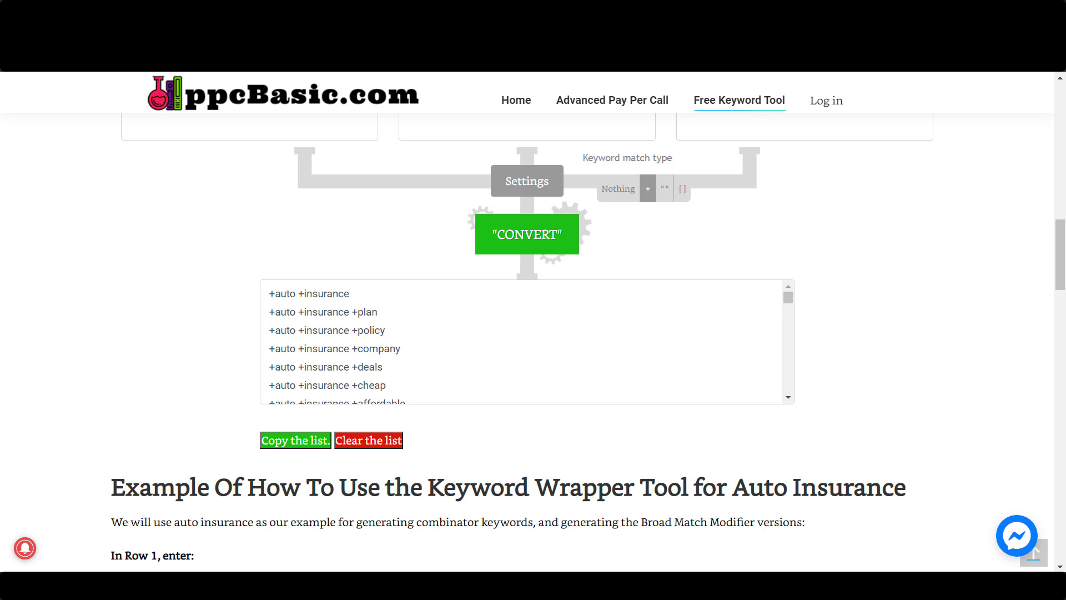
pyautogui.scroll(1, 527, 342)
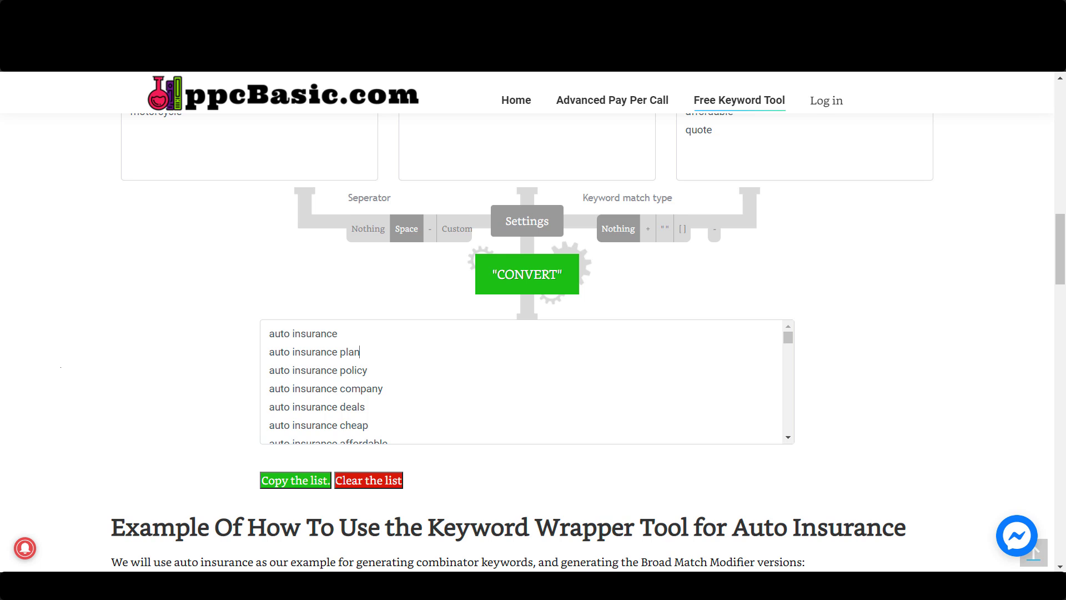
# Select the entire generated keyword list and open the Google Ads Keyword Traffic Volume Forecaster Tool in a new tab
pyautogui.hotkey('ctrl', 'a')
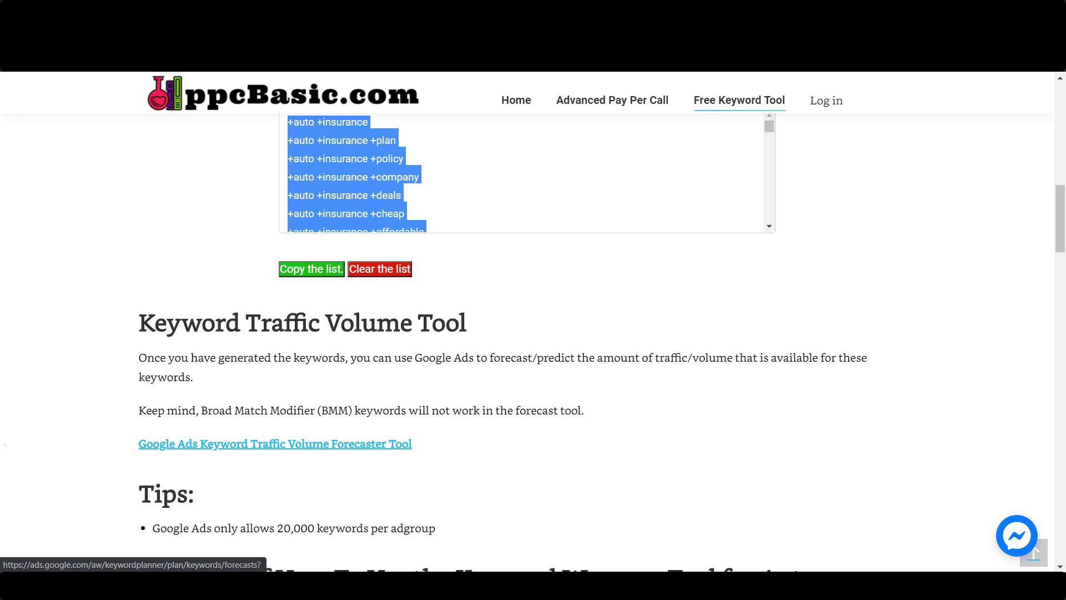
pyautogui.rightClick(379, 444)
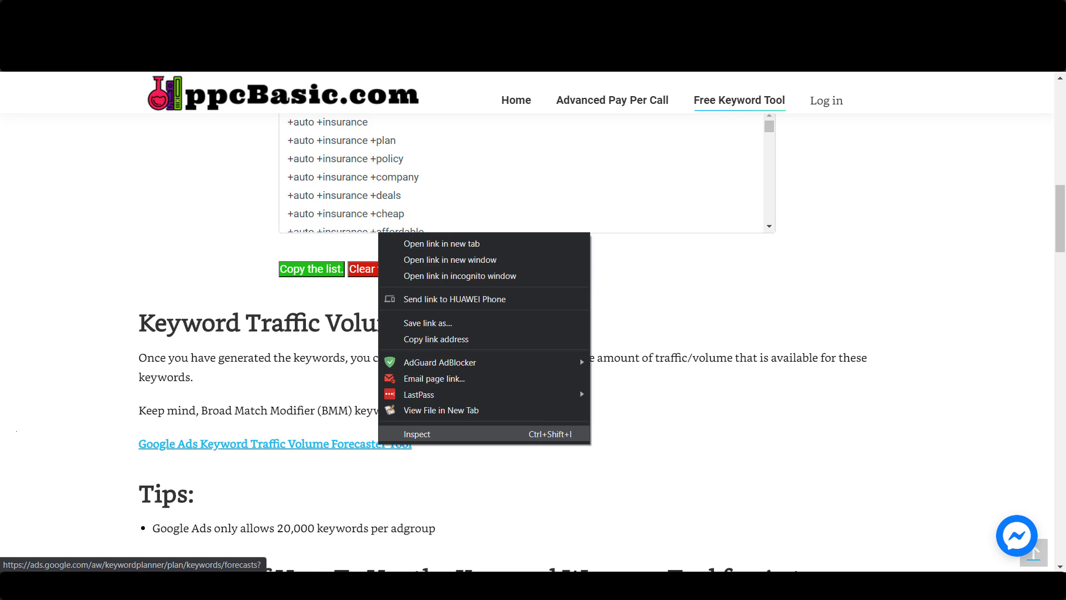
pyautogui.click(422, 244)
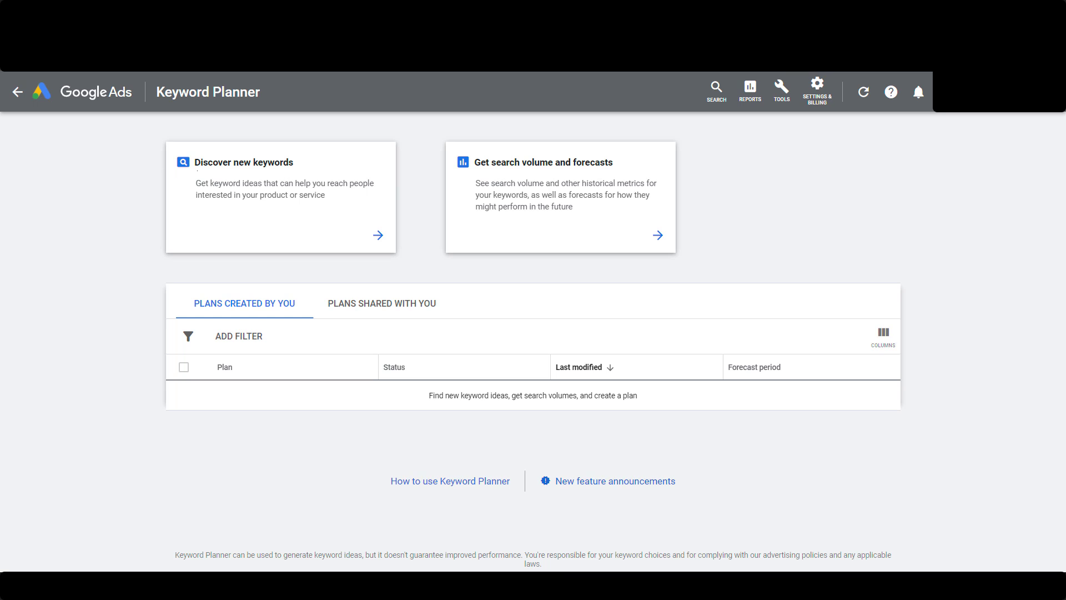
# Get search volume and forecasts for the pasted keyword list without match-type symbols, and sort the keywords by impressions
pyautogui.click(561, 197)
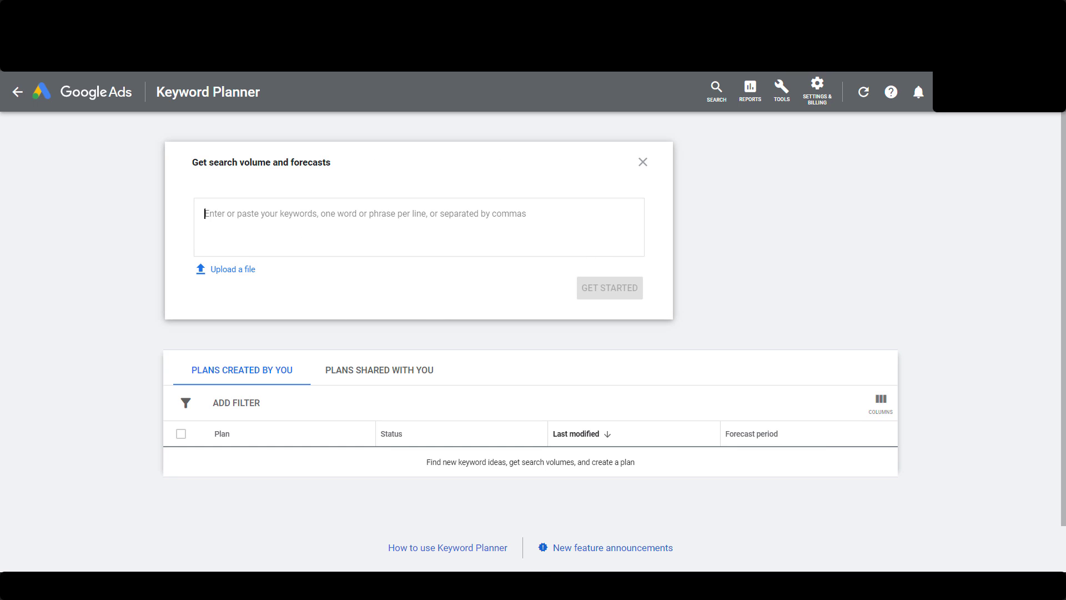
pyautogui.rightClick(282, 217)
pyautogui.click(321, 355)
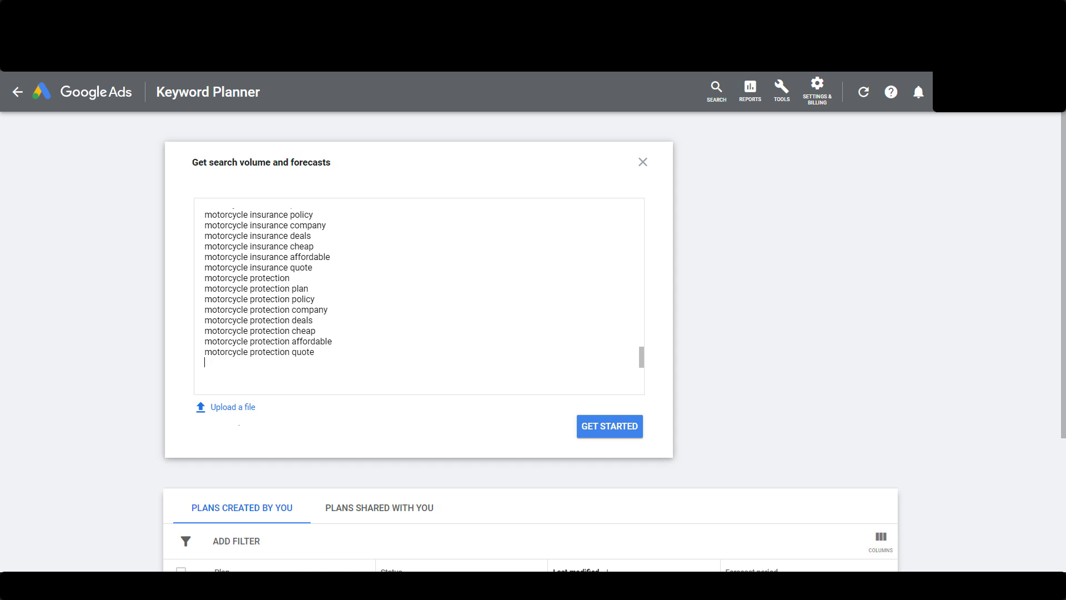
pyautogui.click(610, 426)
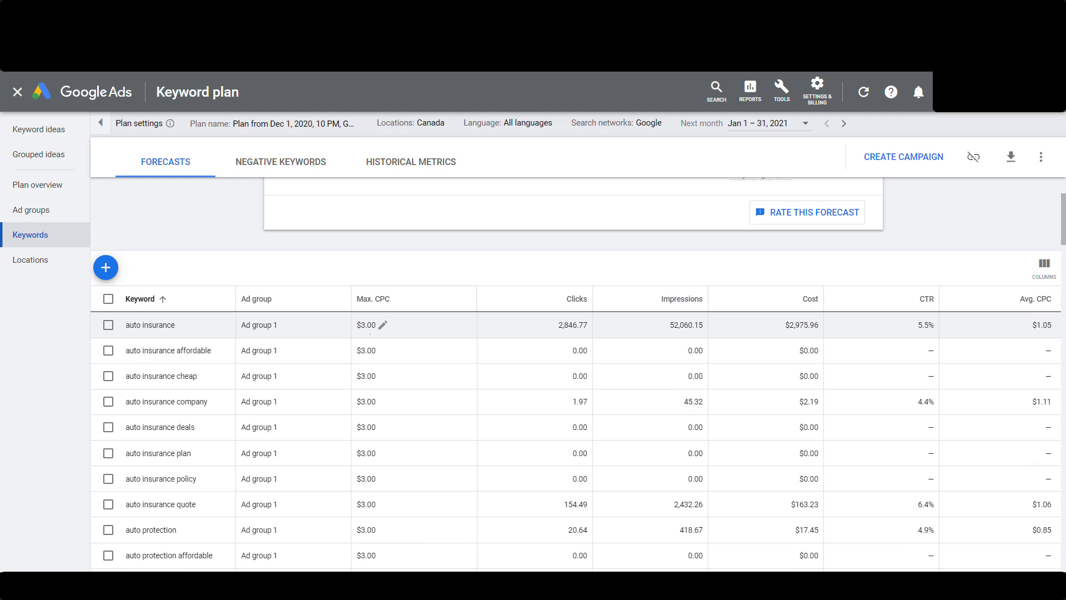
pyautogui.click(682, 299)
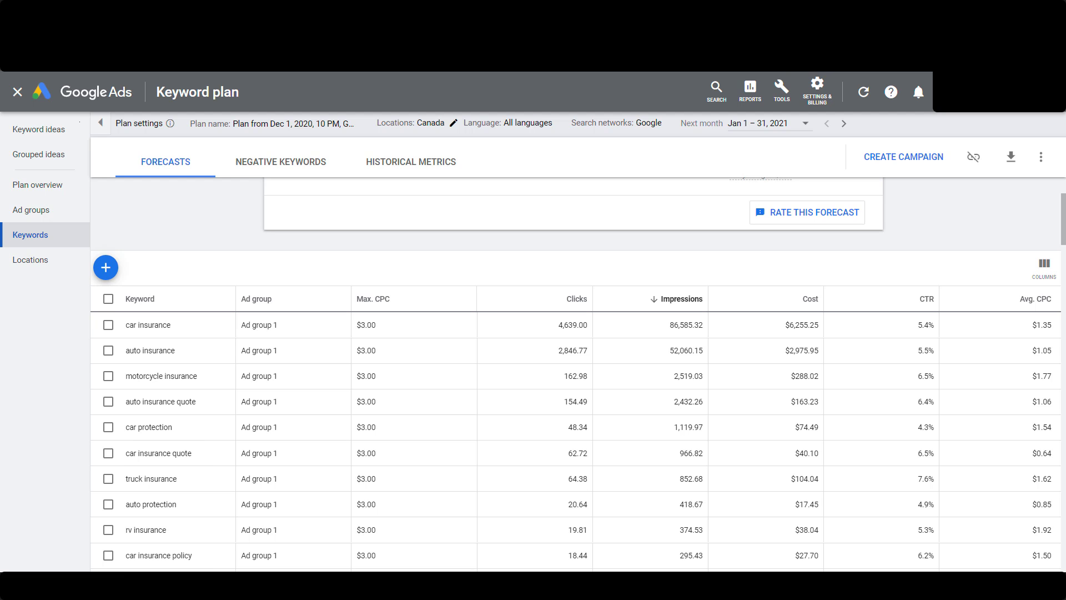
# Replace Canada with United States as the keyword plan's target location and review the keyword forecasts
pyautogui.click(453, 123)
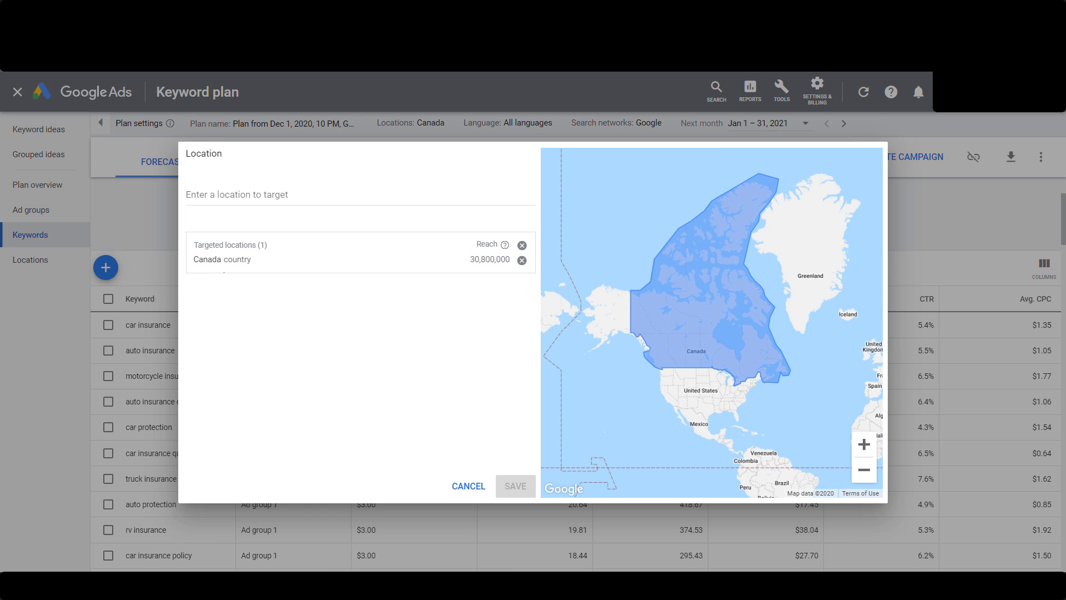
pyautogui.click(521, 259)
pyautogui.click(357, 195)
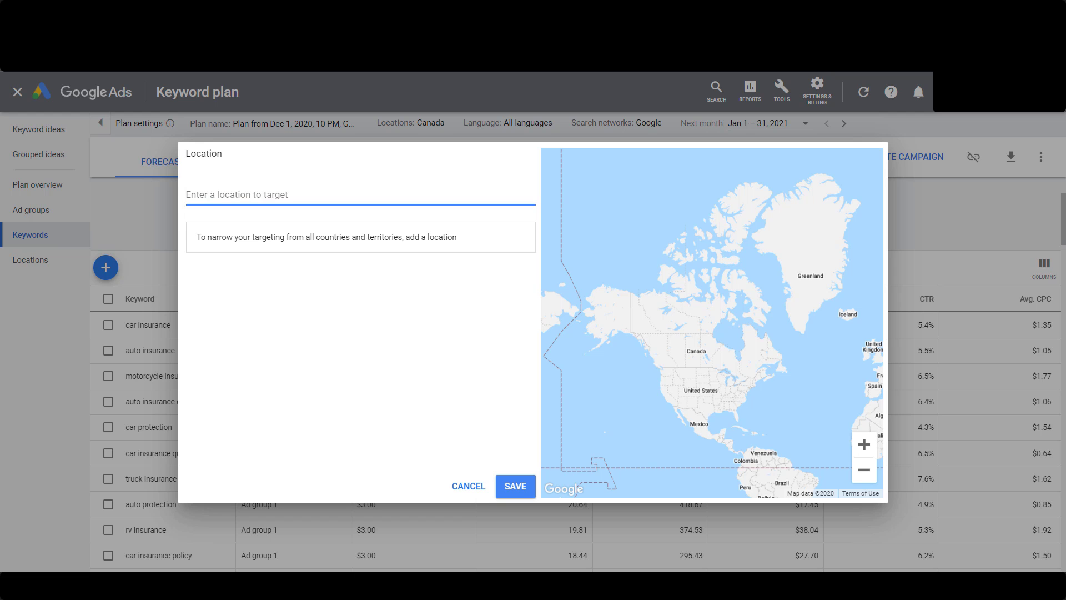
pyautogui.write('united states')
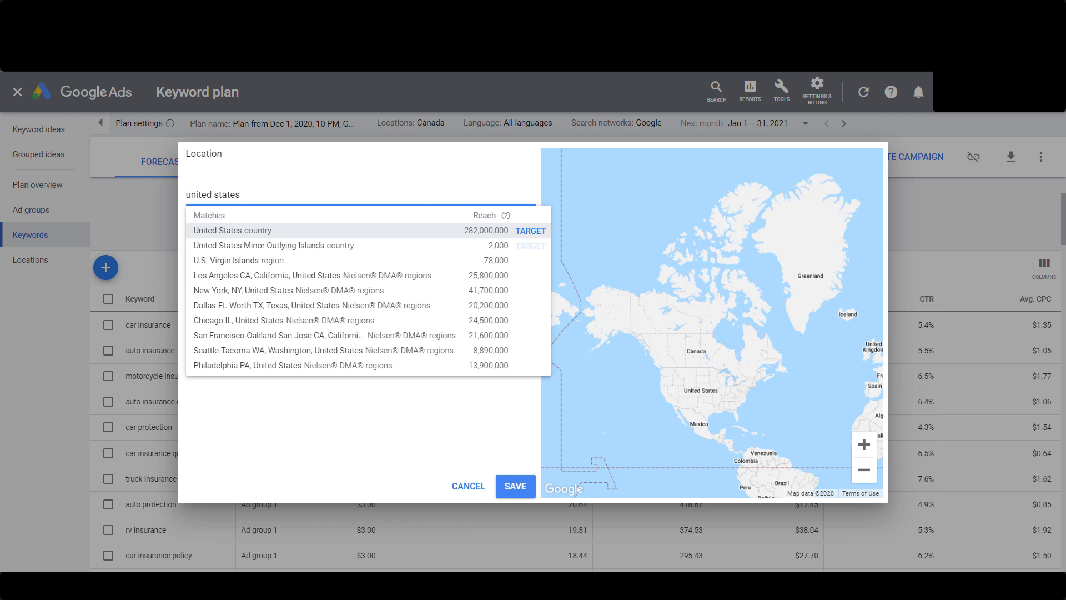
pyautogui.click(531, 231)
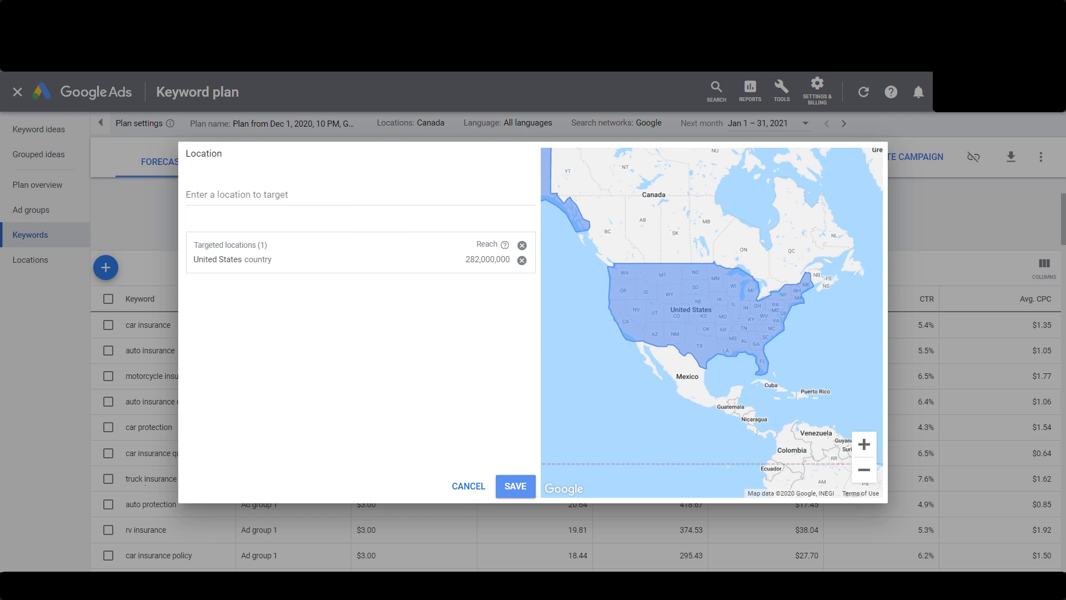
pyautogui.click(515, 485)
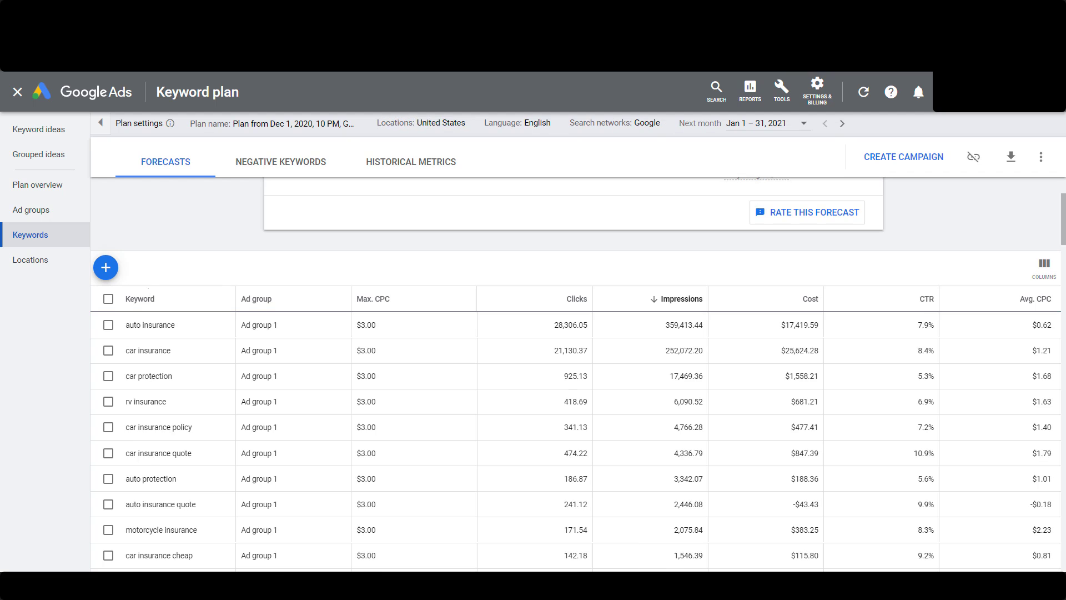
pyautogui.scroll(-1, 388, 289)
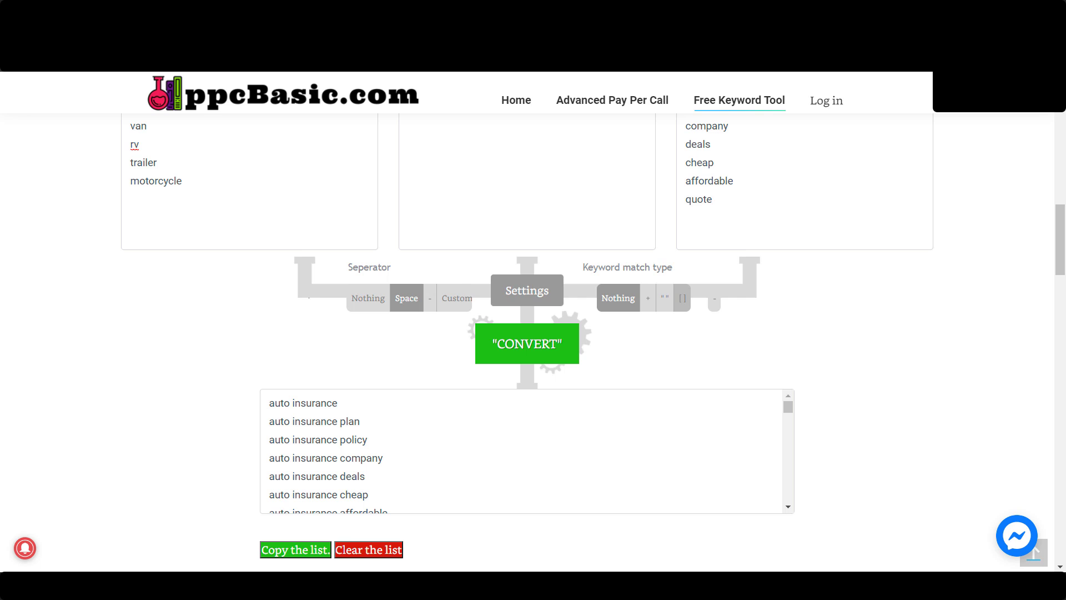
# In the ppcBasic keyword tool, regenerate the list with the exact match type [ ] and copy it
pyautogui.click(682, 298)
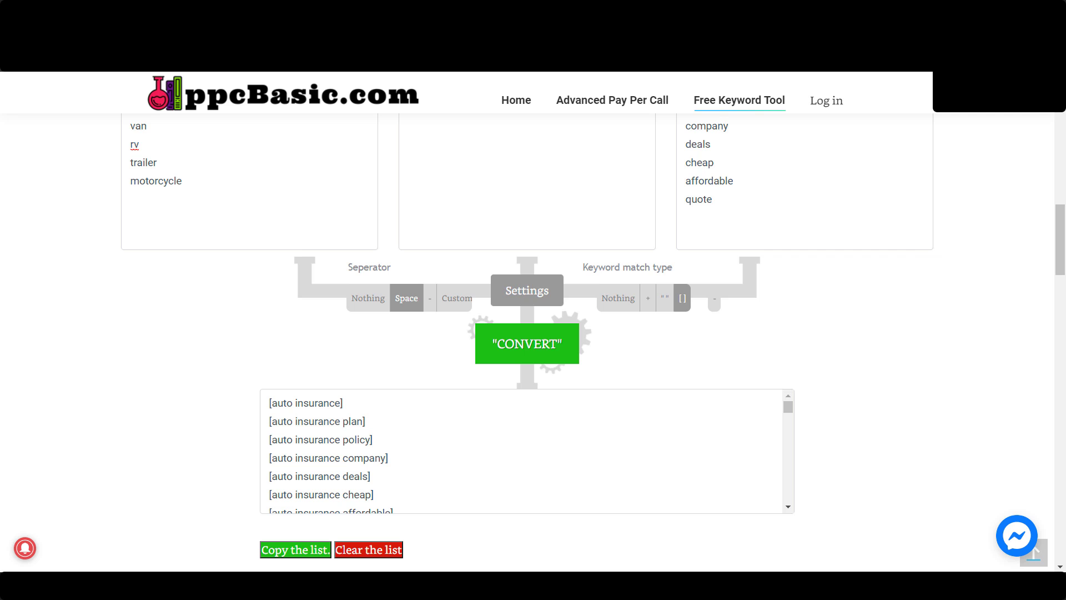
pyautogui.click(295, 549)
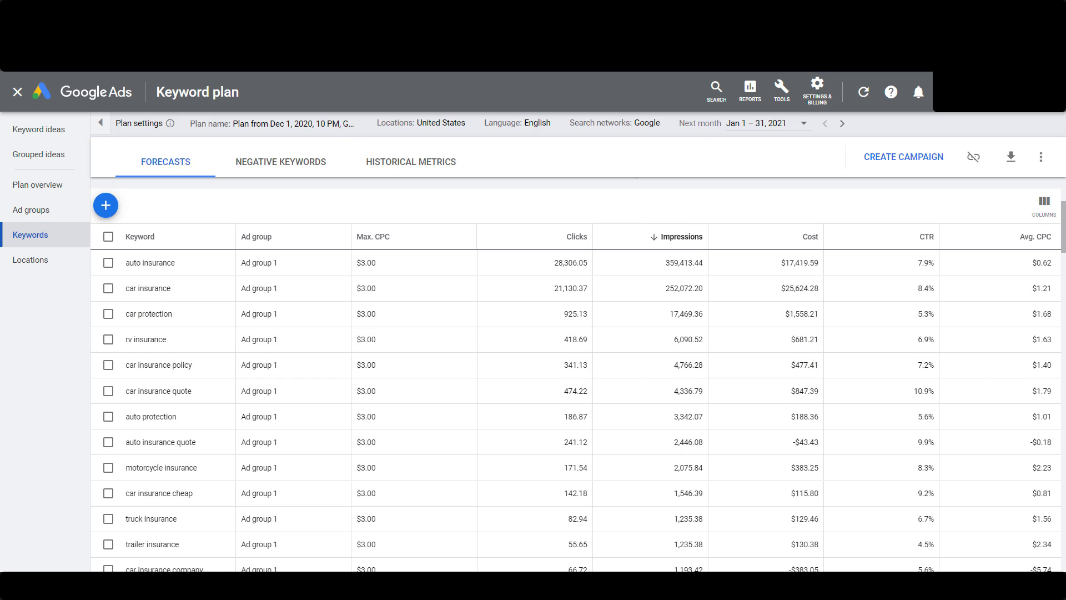
# Remove the current keyword plan from the Google Ads account
pyautogui.click(1041, 156)
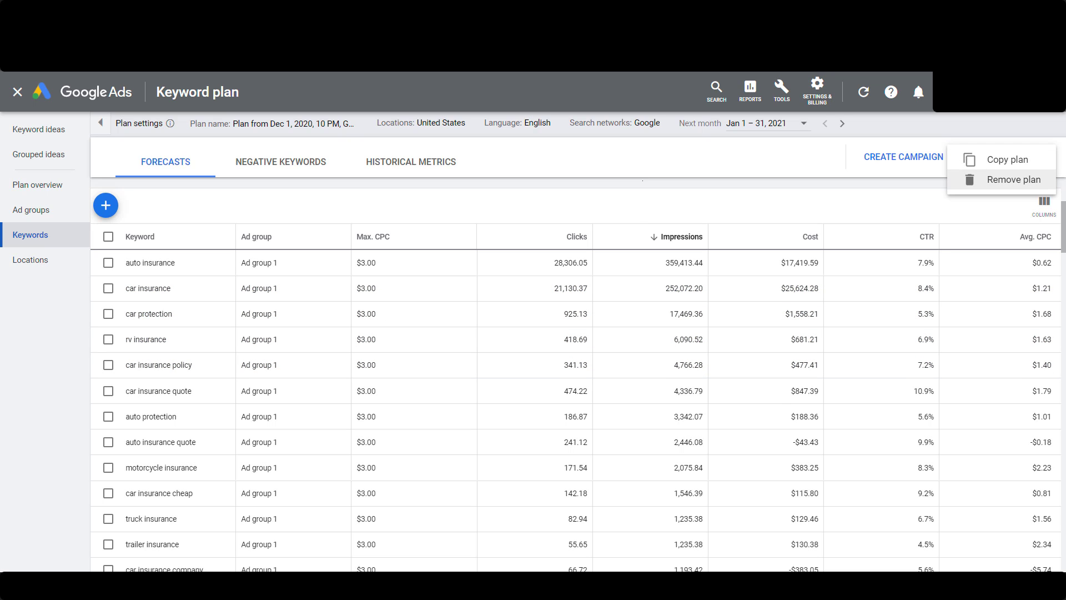
pyautogui.click(1014, 180)
pyautogui.click(614, 350)
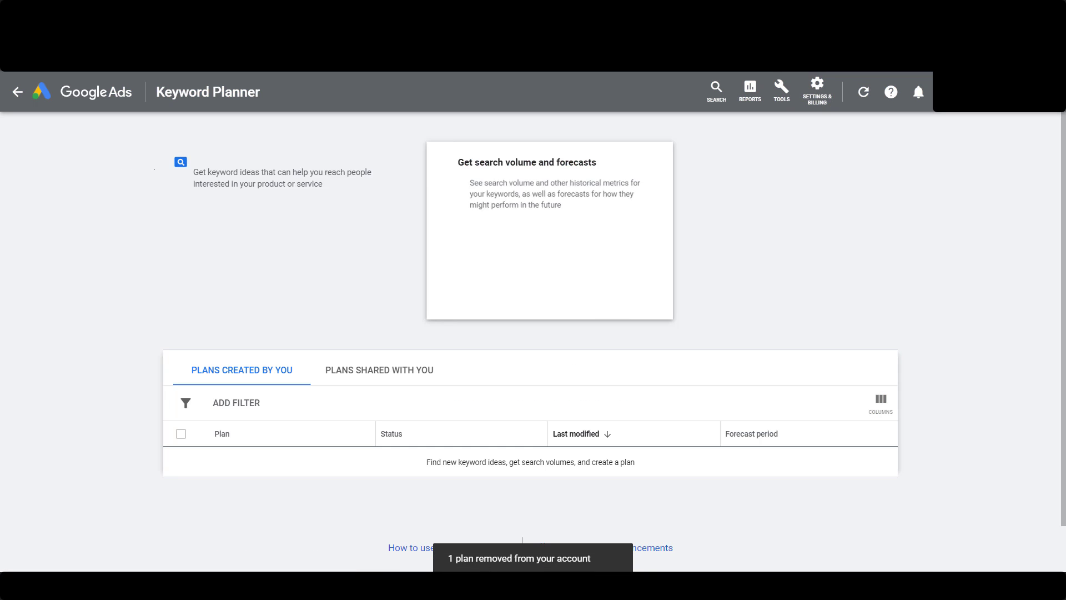
# Get search volume and forecasts for the pasted exact-match keyword list, and sort the keywords by clicks
pyautogui.rightClick(275, 216)
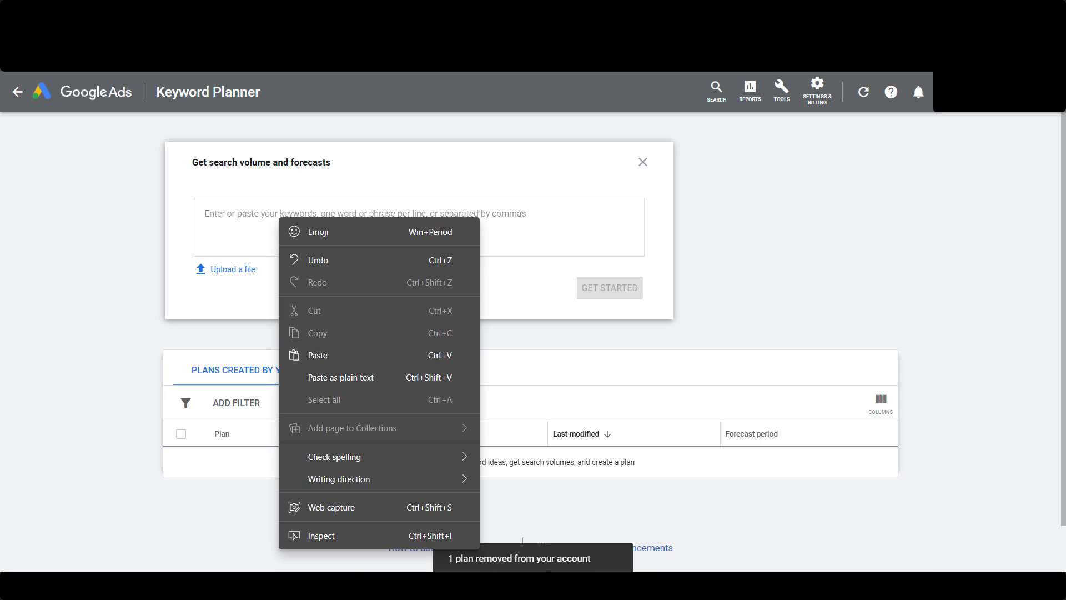
pyautogui.click(311, 352)
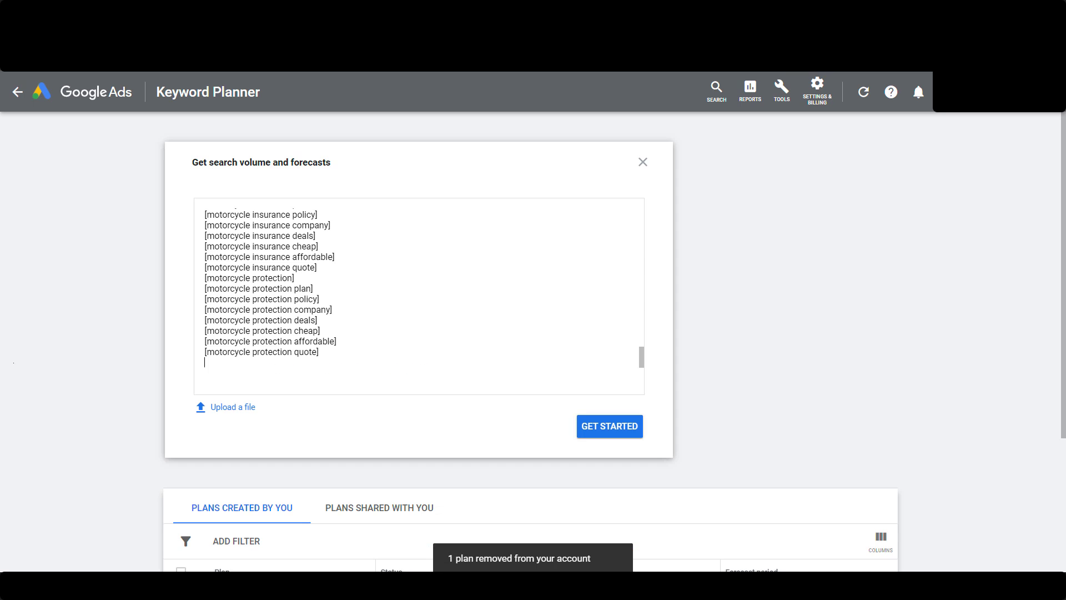
pyautogui.click(610, 426)
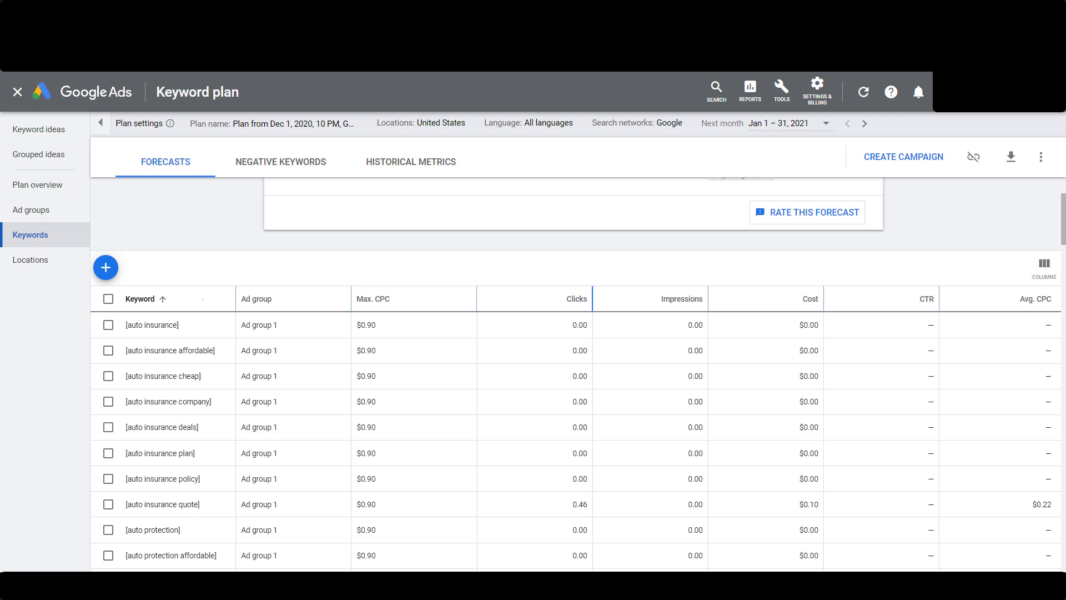
pyautogui.click(576, 299)
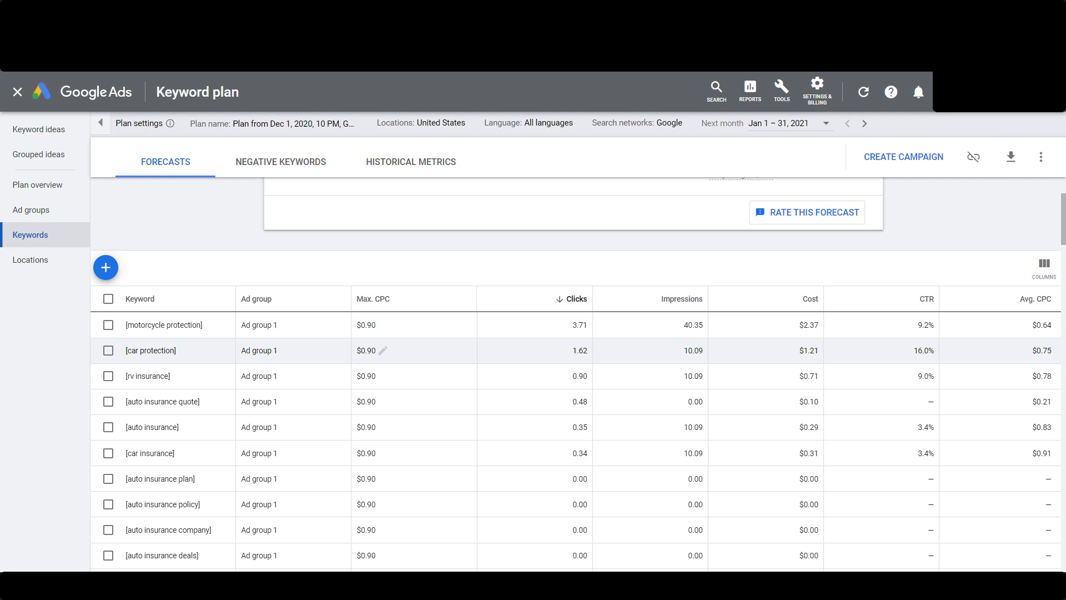
# Set the max. CPC bid of every keyword in the plan to $3.00 and review the recalculated forecast
pyautogui.click(108, 298)
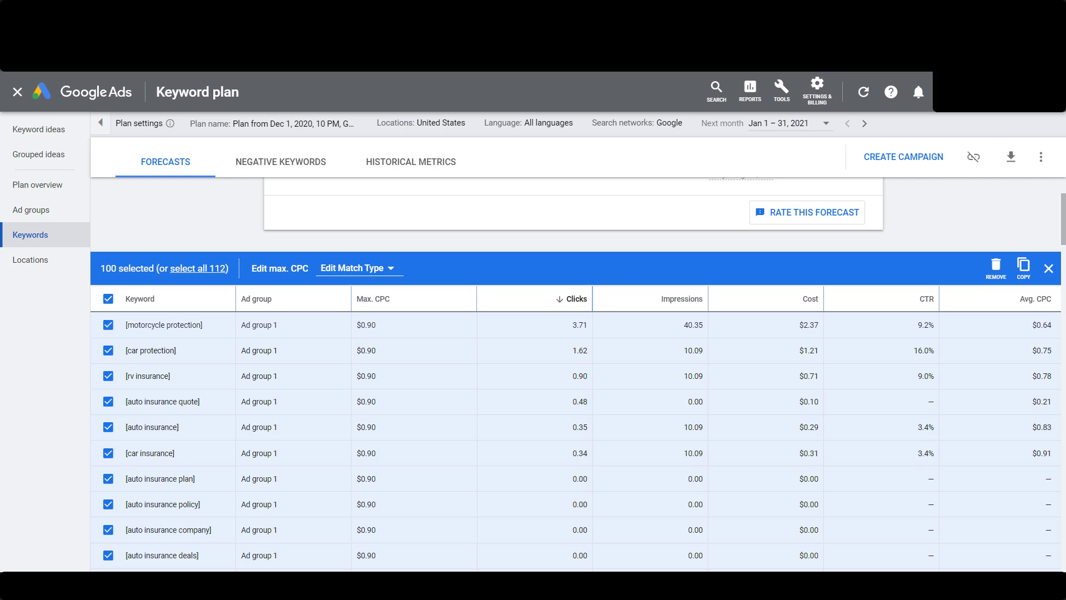
pyautogui.click(280, 268)
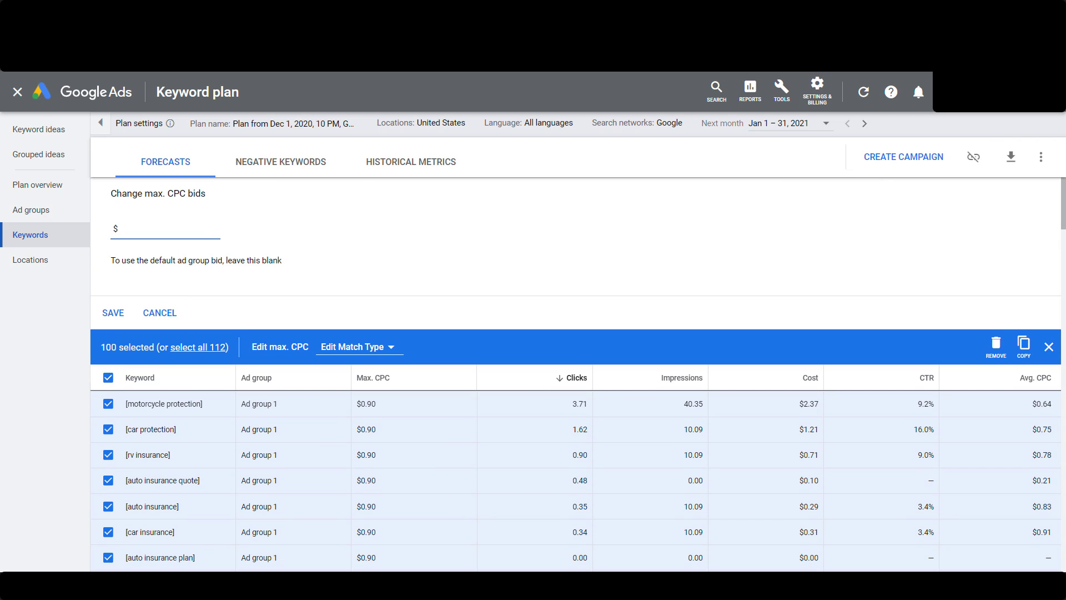
pyautogui.write('5')
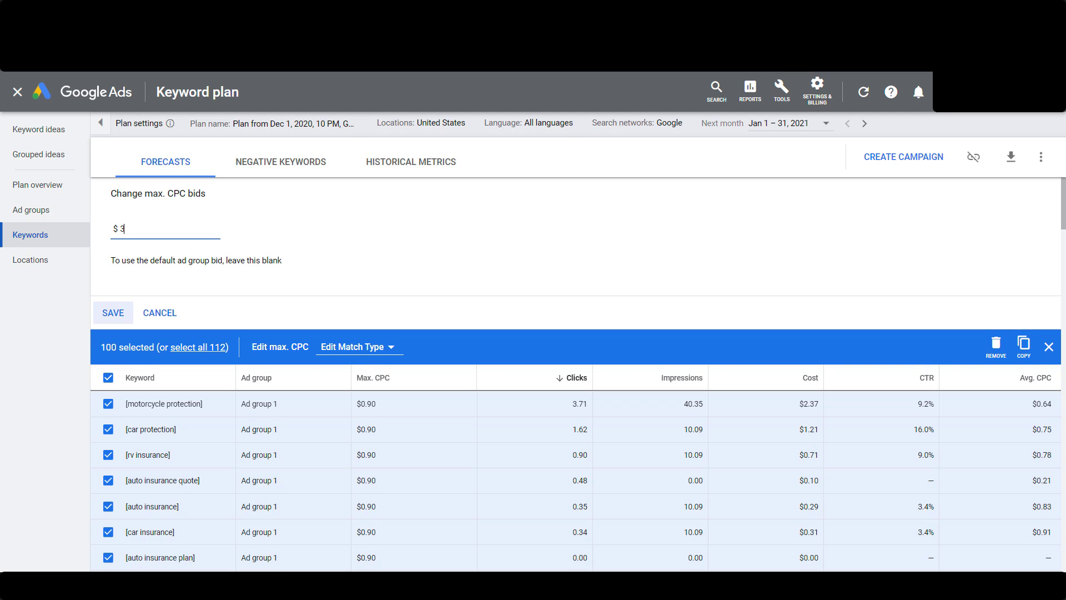
pyautogui.click(199, 347)
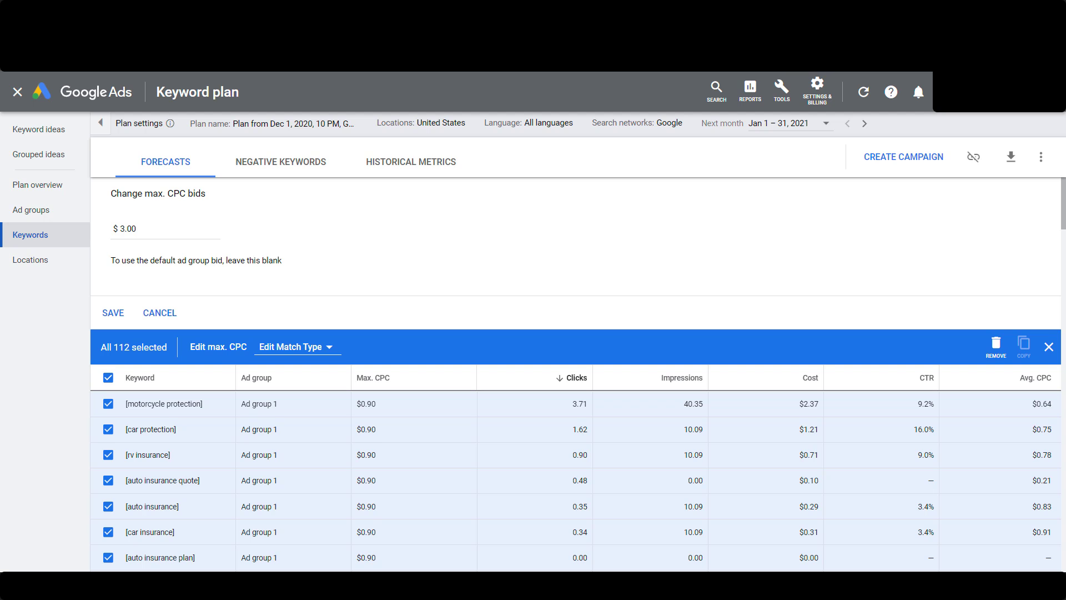
pyautogui.click(114, 313)
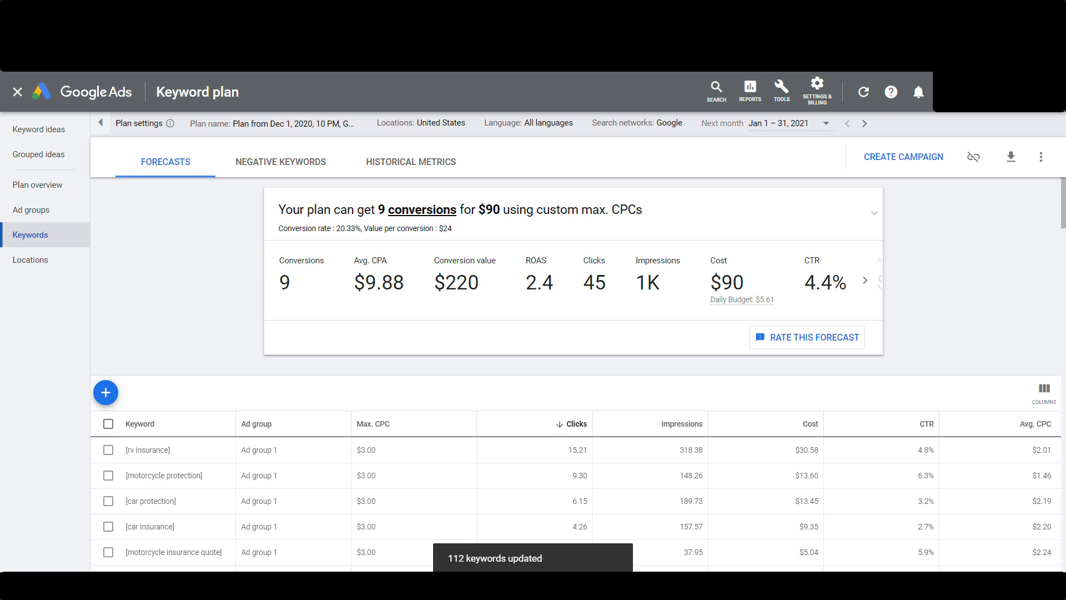
pyautogui.scroll(-2, 177, 337)
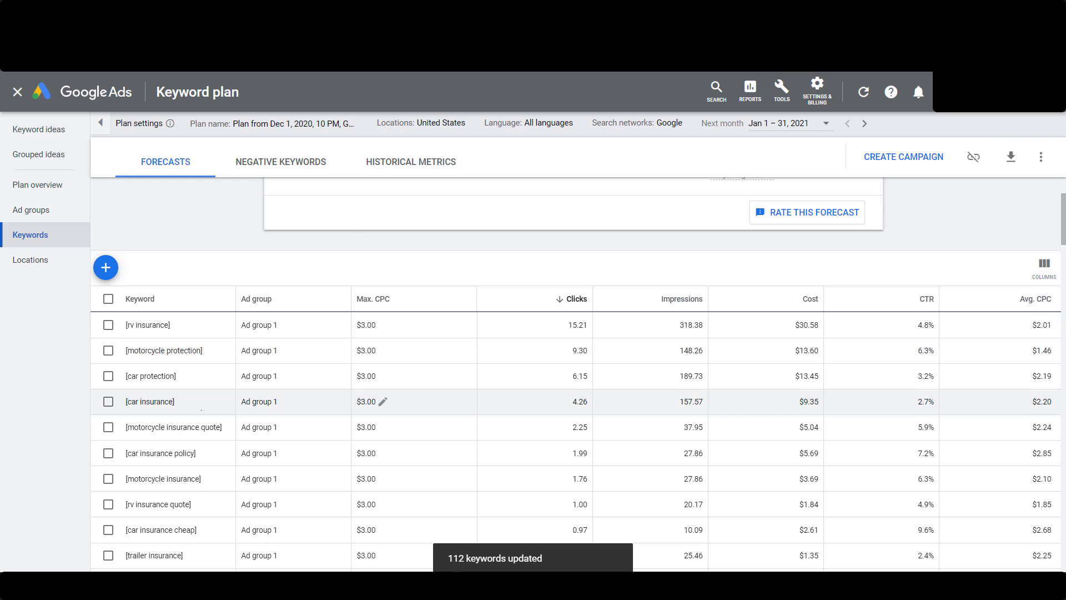
pyautogui.scroll(-3, 205, 399)
pyautogui.scroll(5, 209, 340)
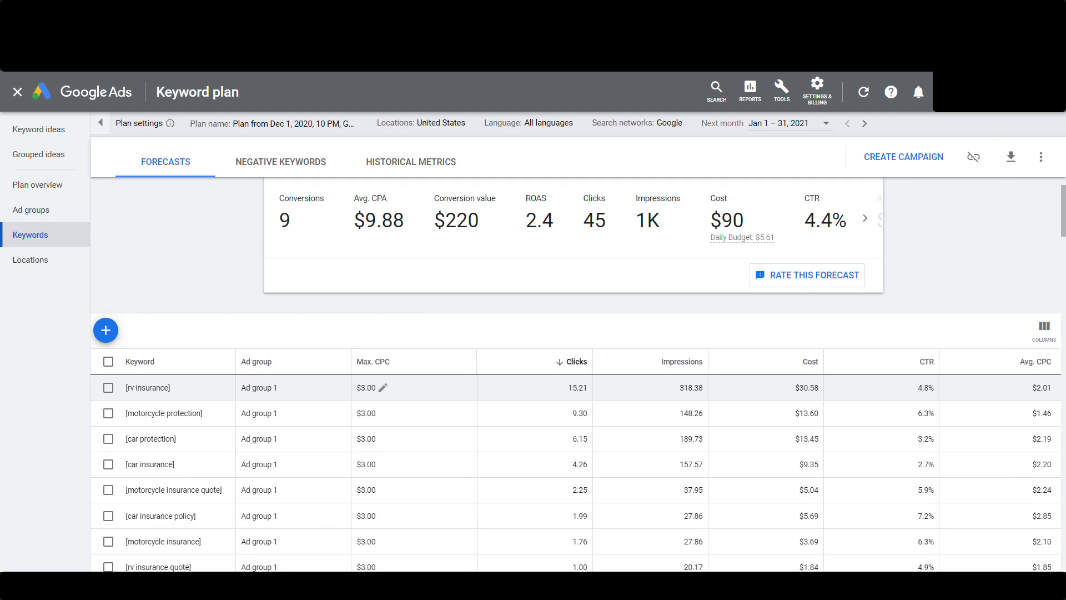
pyautogui.scroll(1, 388, 438)
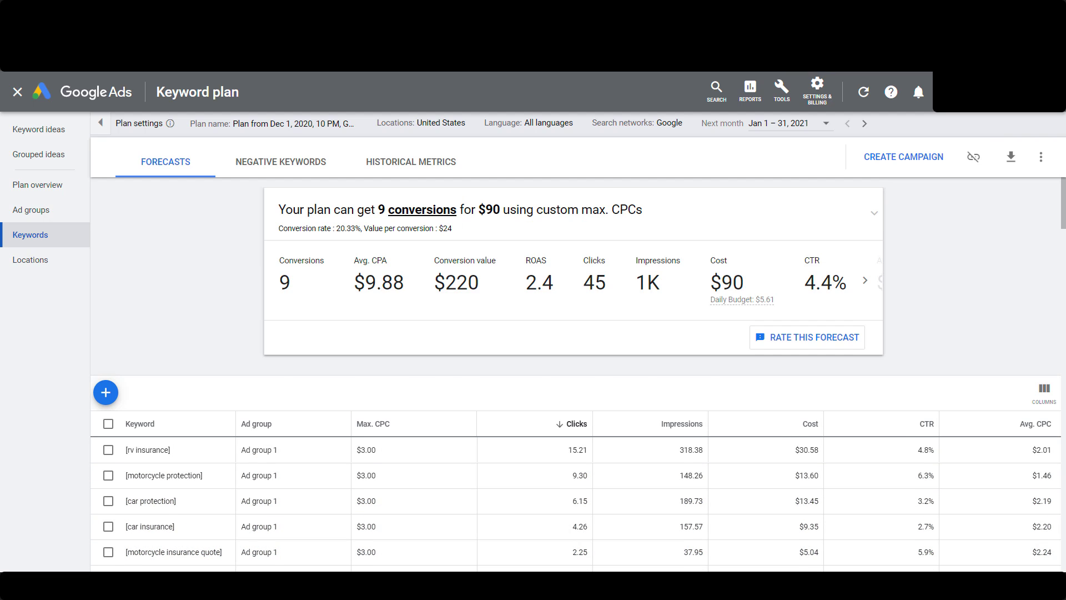
# Set the max. CPC bid of every keyword in the plan to $10.00 and review the recalculated keyword forecasts
pyautogui.scroll(-1, 383, 397)
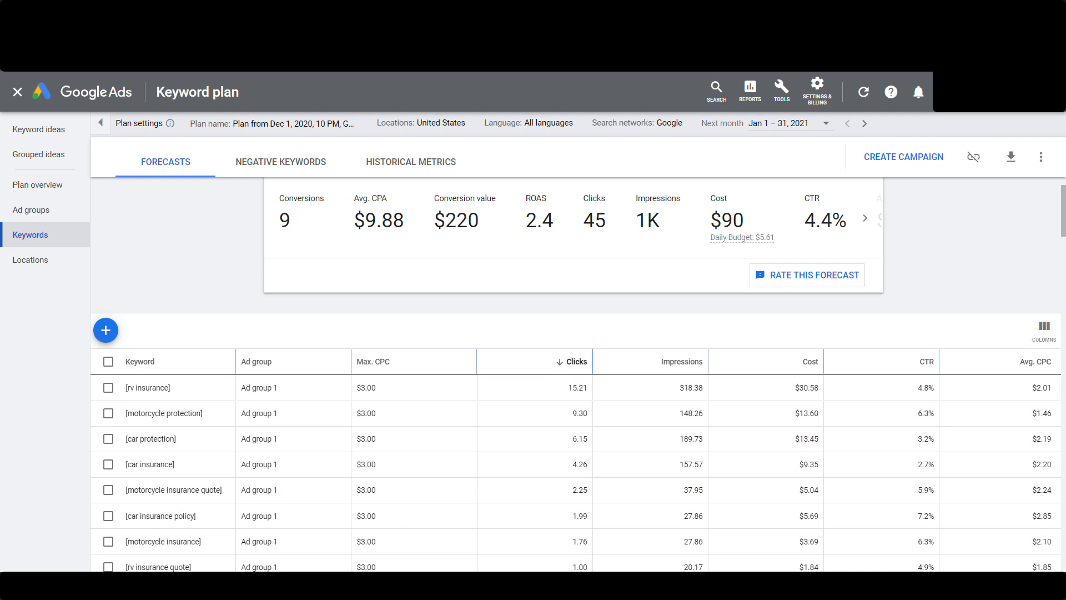
pyautogui.click(108, 361)
pyautogui.click(280, 331)
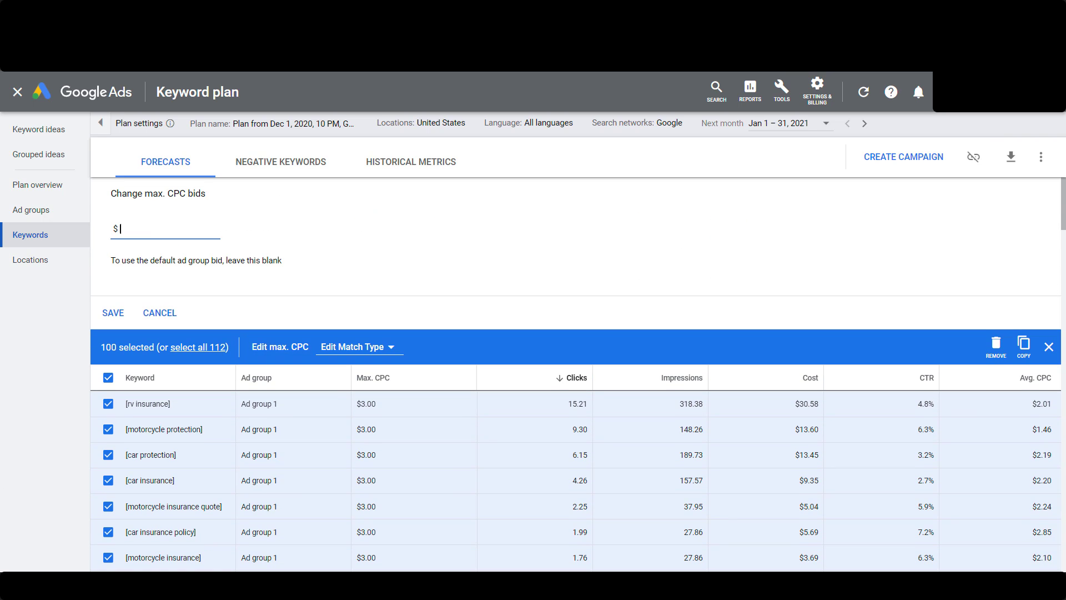
pyautogui.write('10')
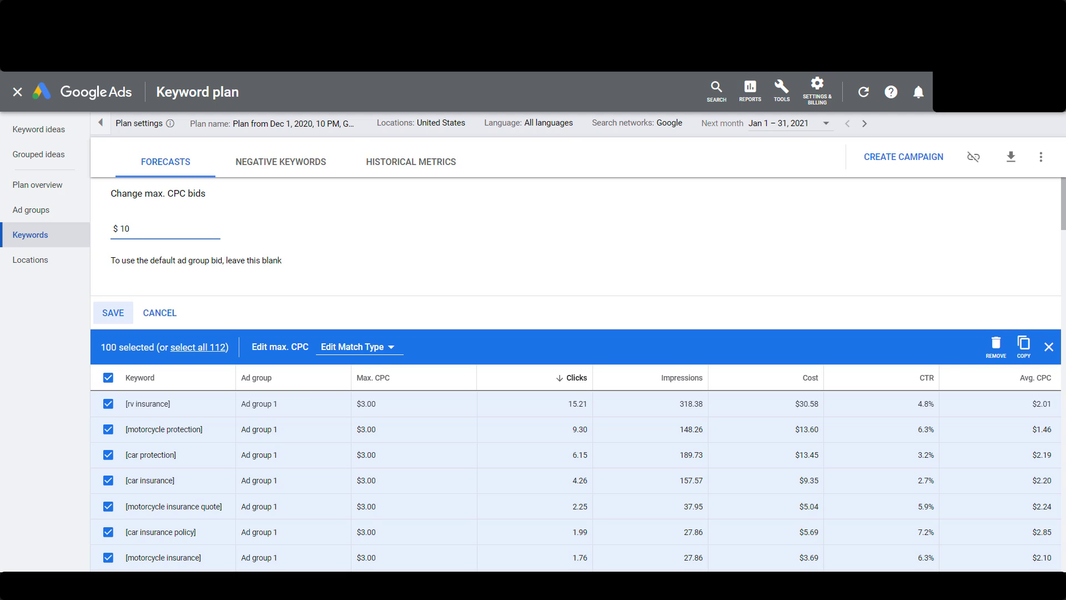
pyautogui.click(199, 347)
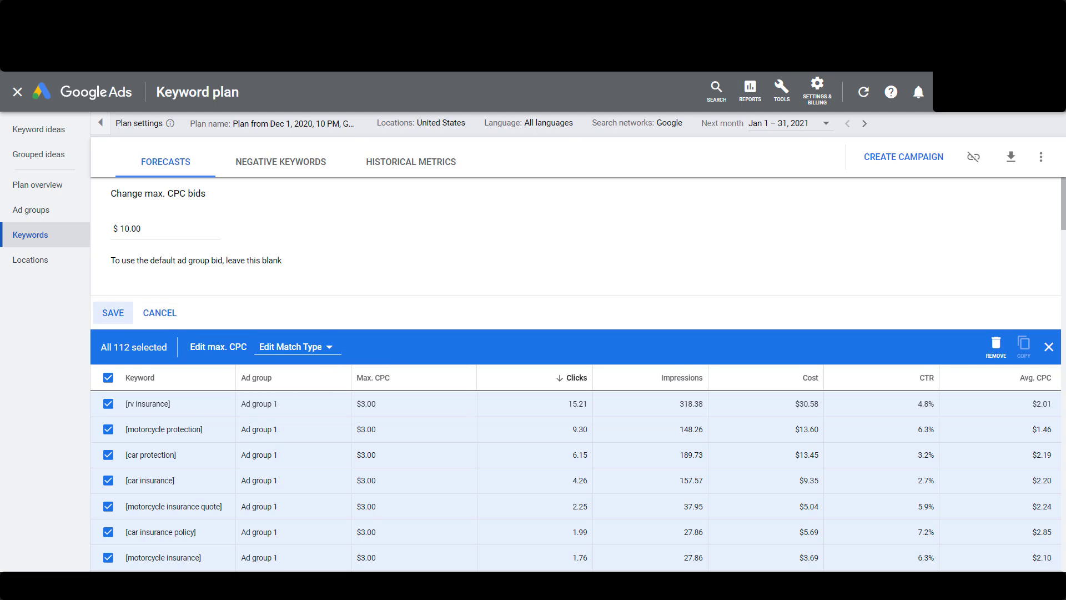
pyautogui.click(113, 312)
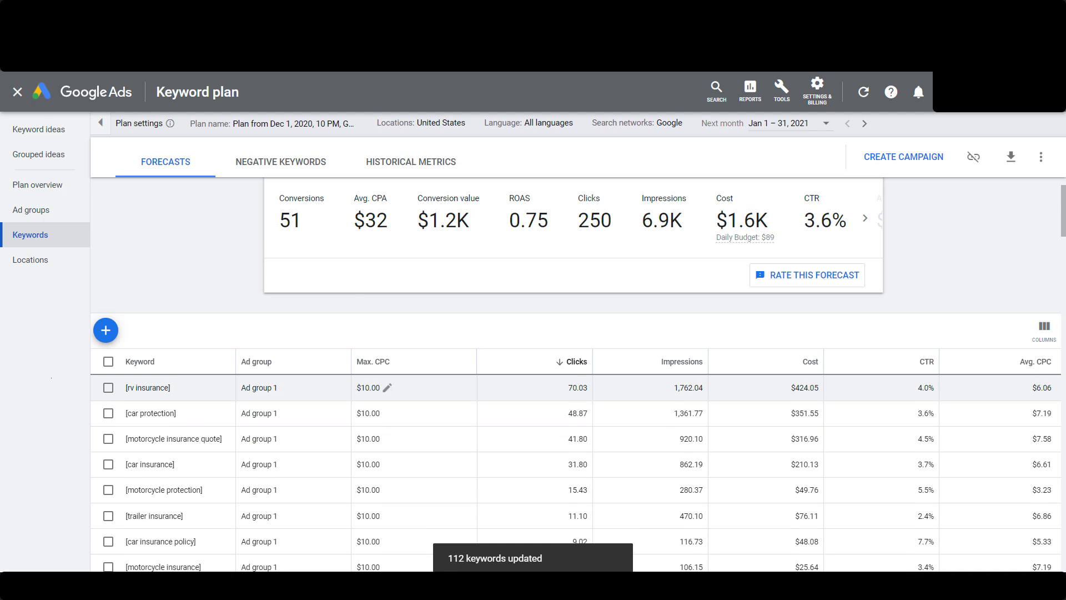
pyautogui.scroll(-2, 207, 326)
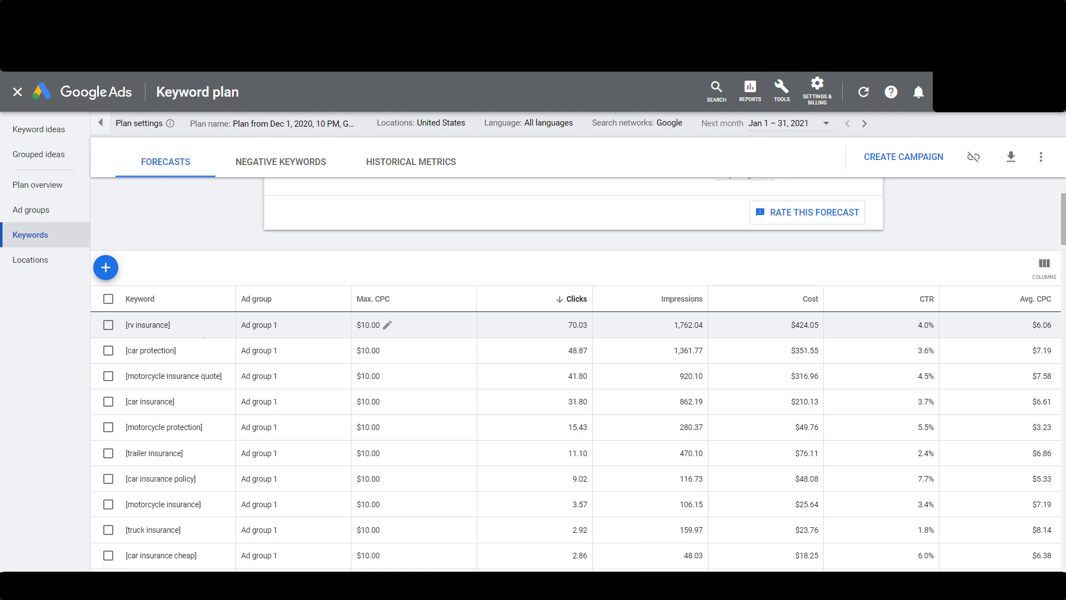
pyautogui.scroll(-10, 205, 333)
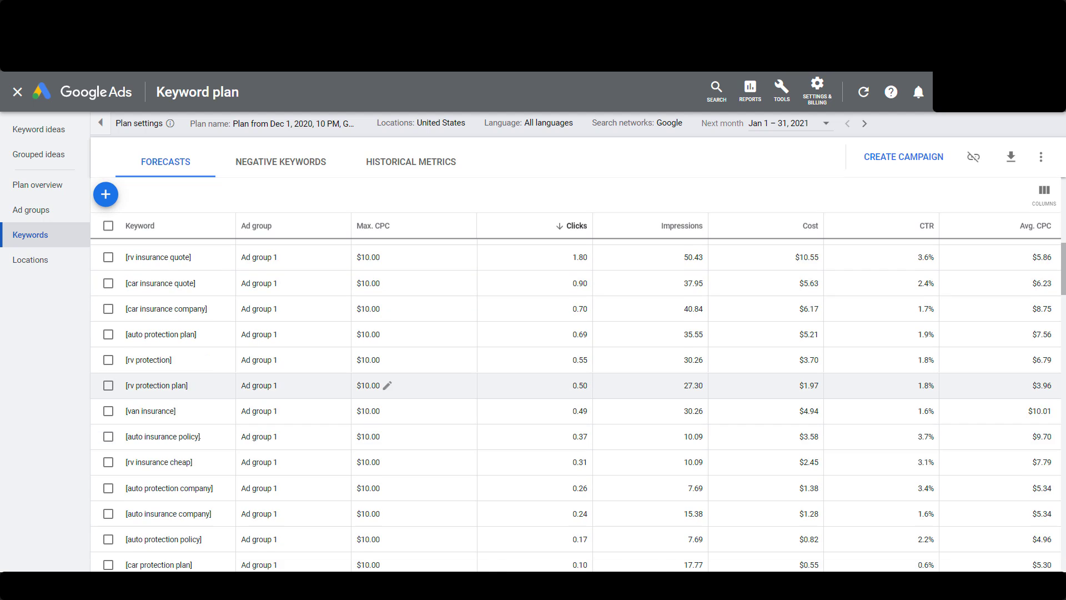
pyautogui.scroll(10, 206, 333)
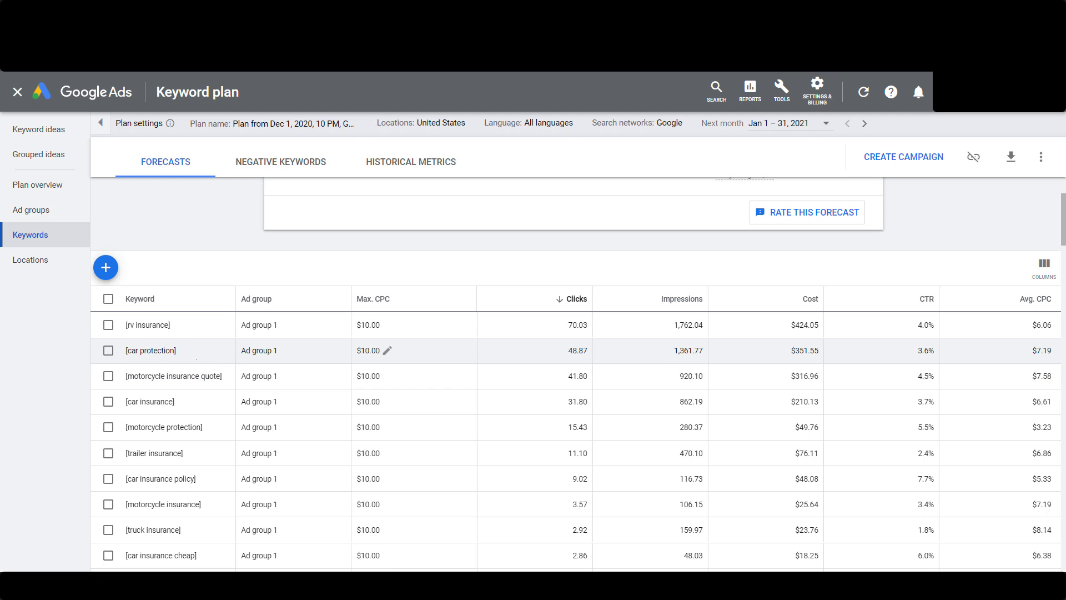
pyautogui.scroll(-3, 555, 389)
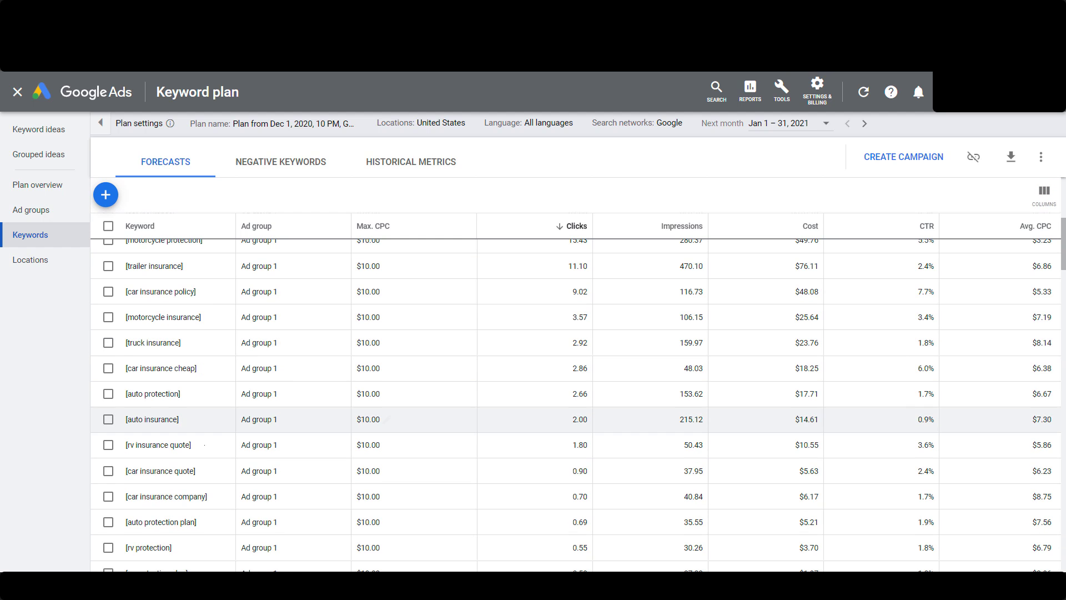
pyautogui.scroll(3, 389, 488)
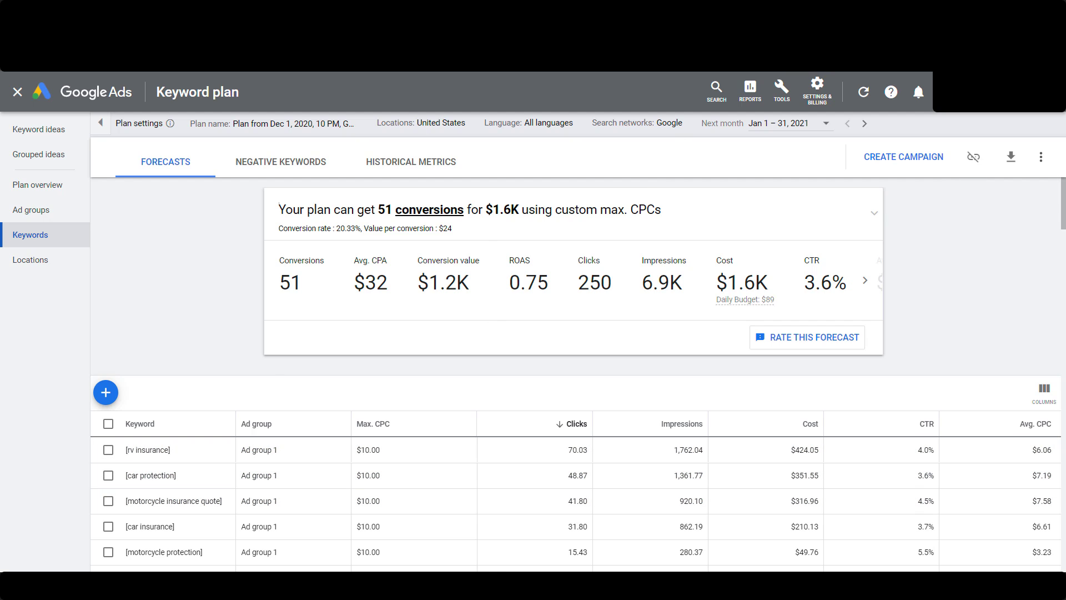
# Remove the exact-match keyword plan from the Google Ads account
pyautogui.click(1041, 157)
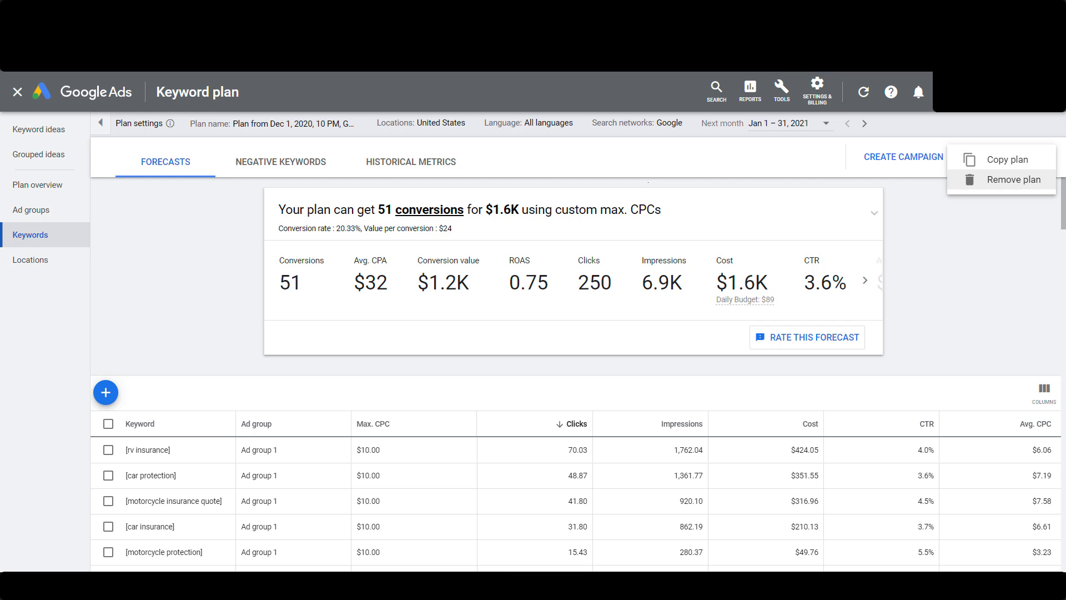
pyautogui.click(1013, 180)
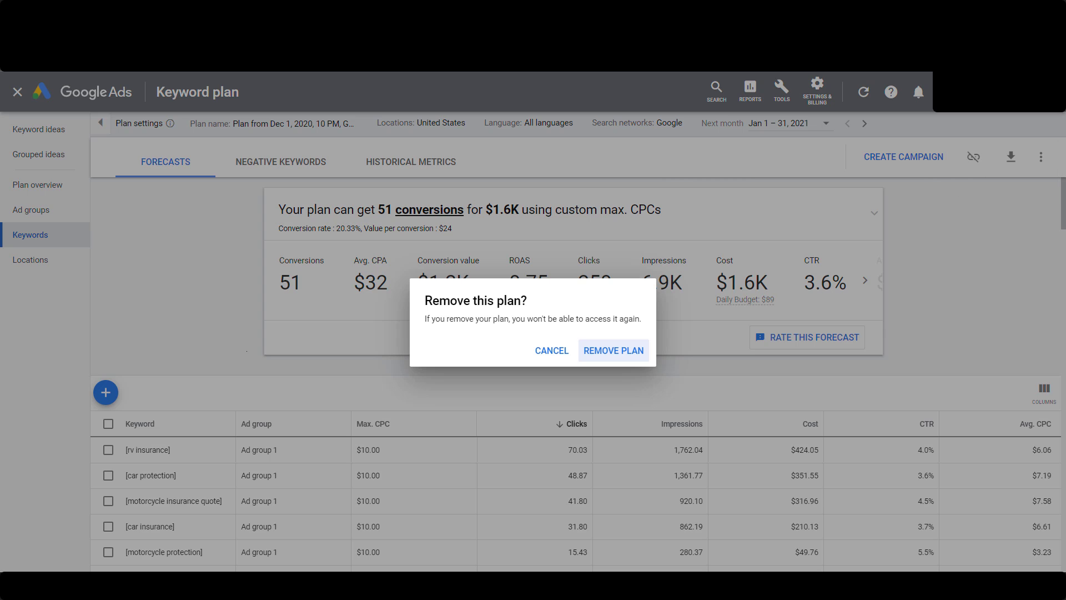
pyautogui.click(633, 344)
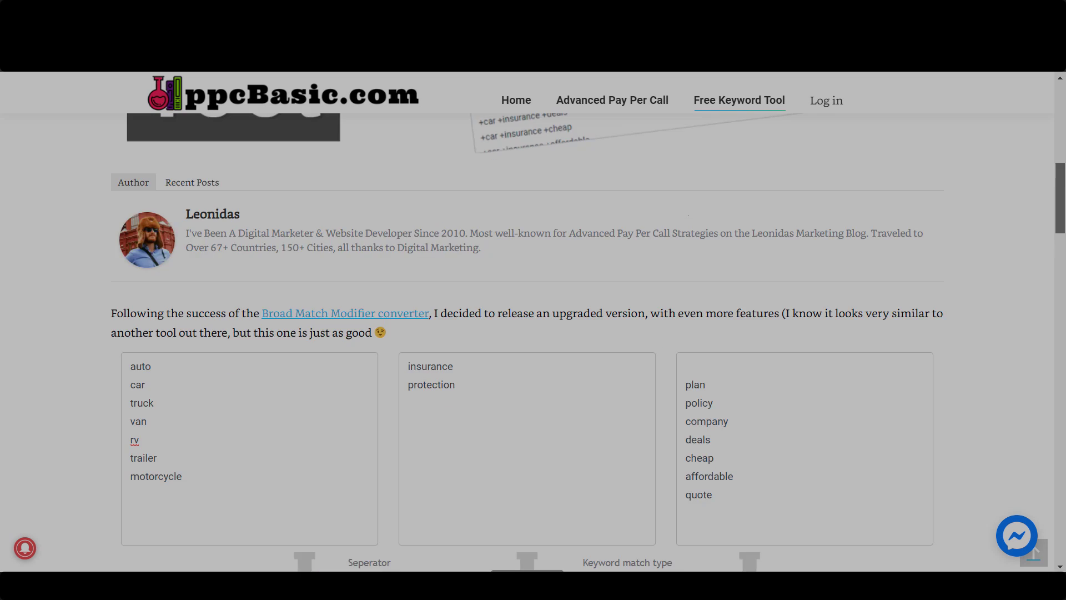
# Switch to ppcBasic.com and look through the Keyword Wrapper Tool page, including its auto insurance example, separator and match type explanations, and related posts
pyautogui.scroll(1, 533, 322)
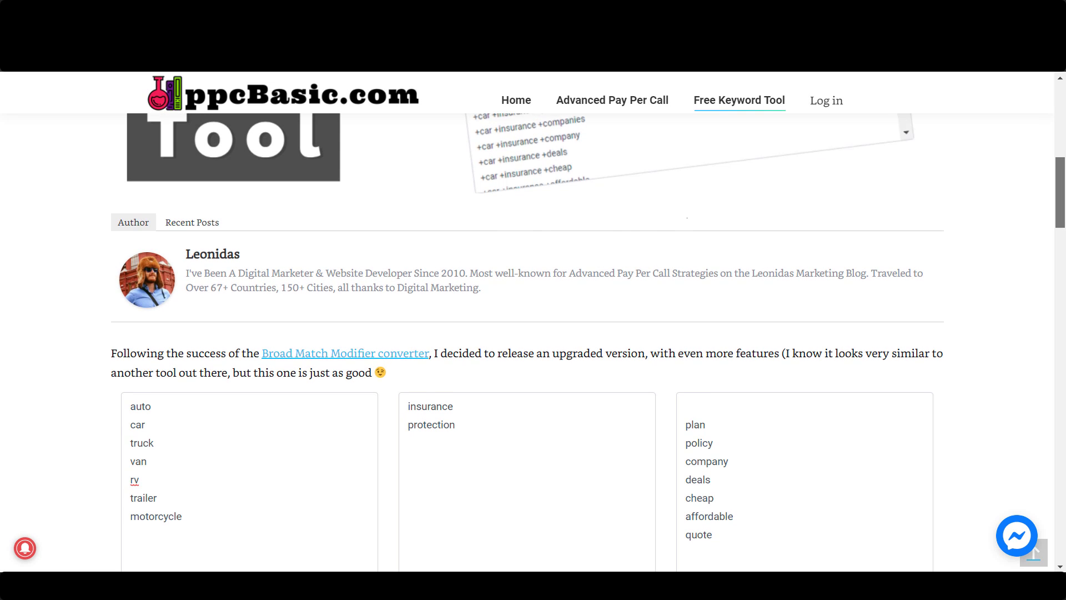
pyautogui.scroll(-5, 533, 333)
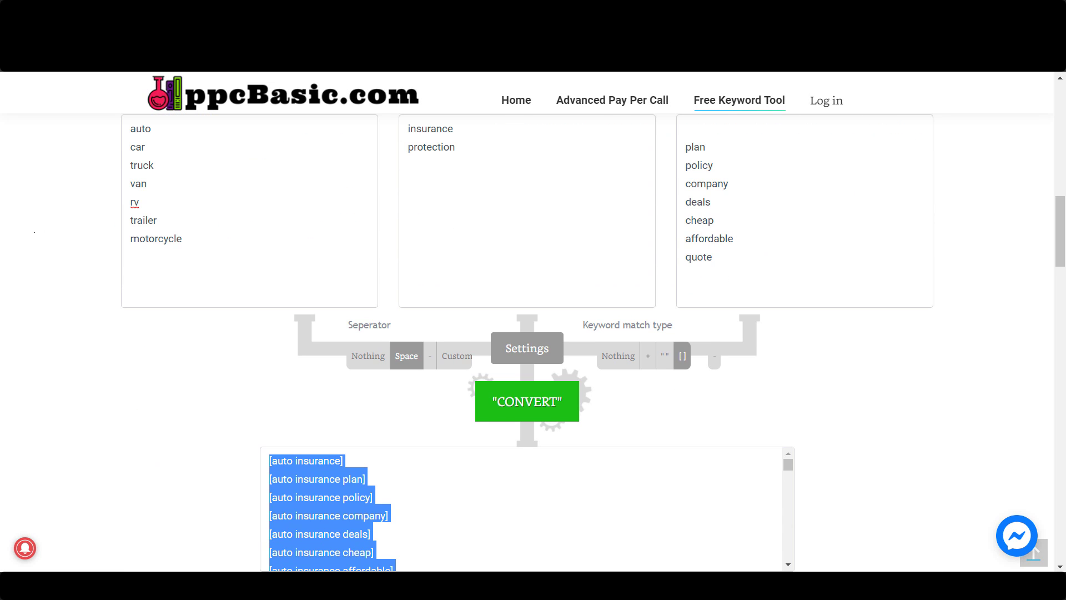
pyautogui.scroll(15, 533, 333)
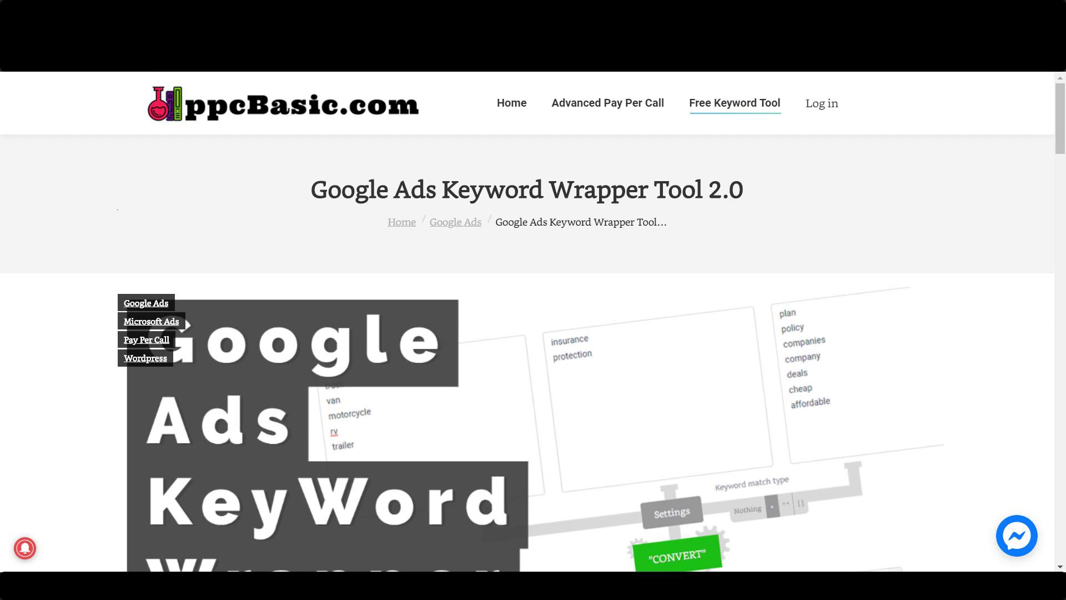
pyautogui.scroll(-14, 533, 333)
pyautogui.scroll(12, 533, 333)
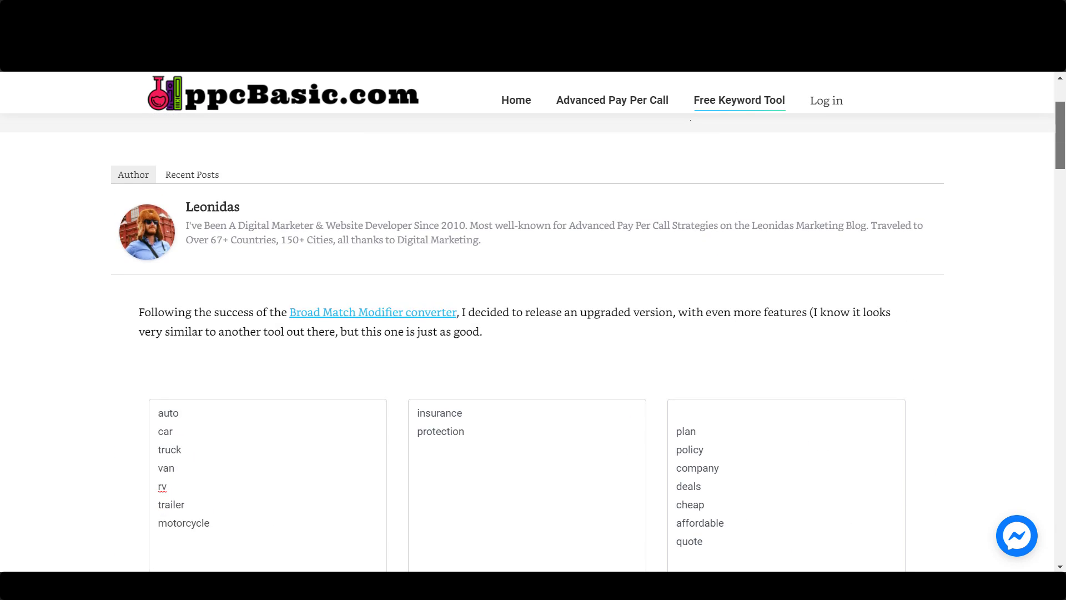
pyautogui.scroll(-20, 532, 333)
pyautogui.scroll(-10, 533, 333)
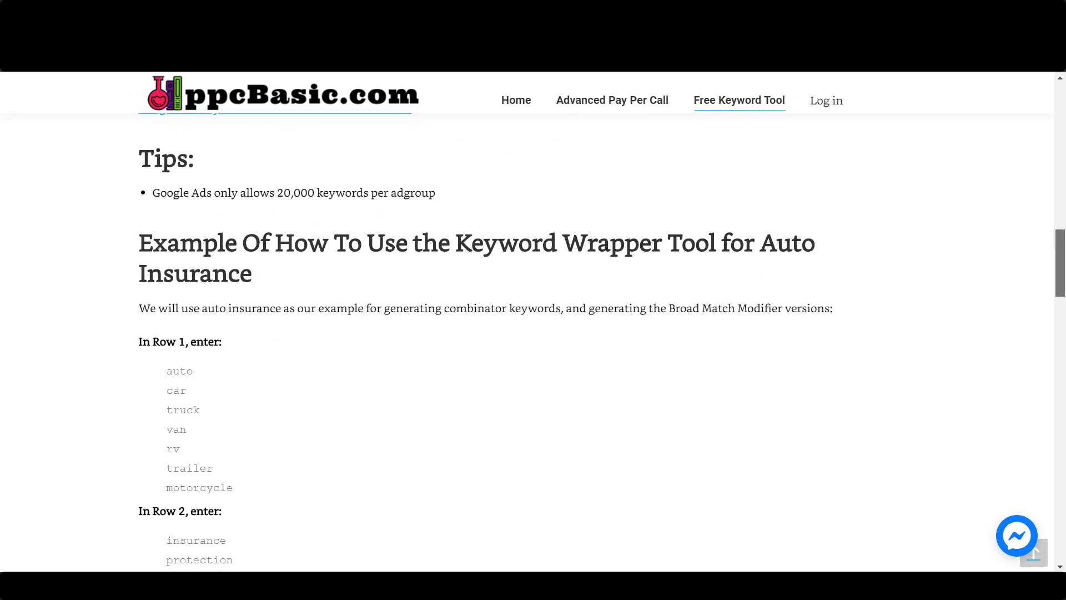
pyautogui.scroll(-12, 533, 333)
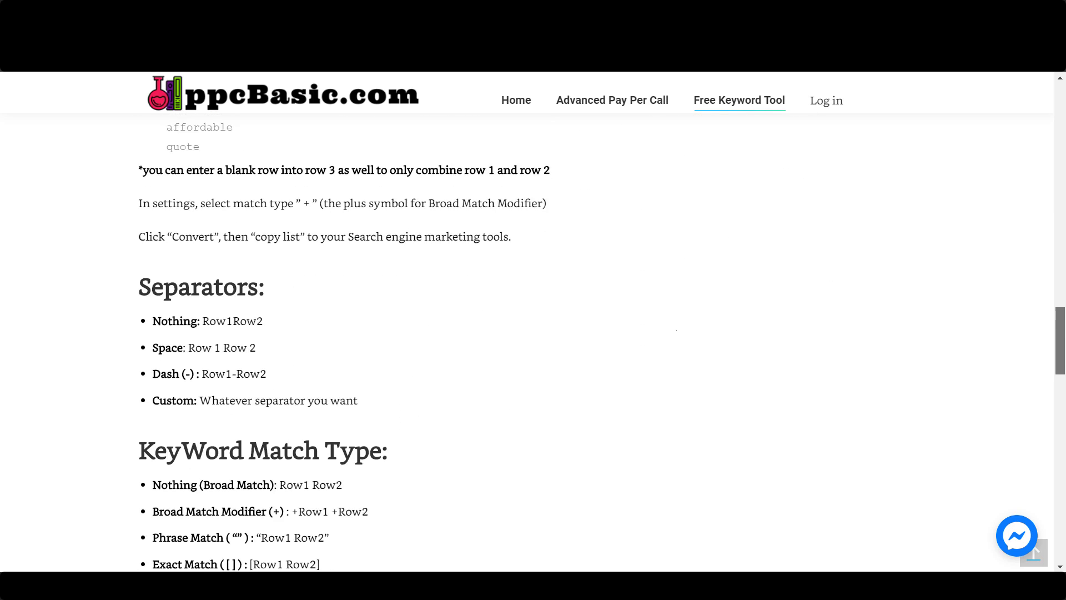
pyautogui.scroll(-4, 533, 333)
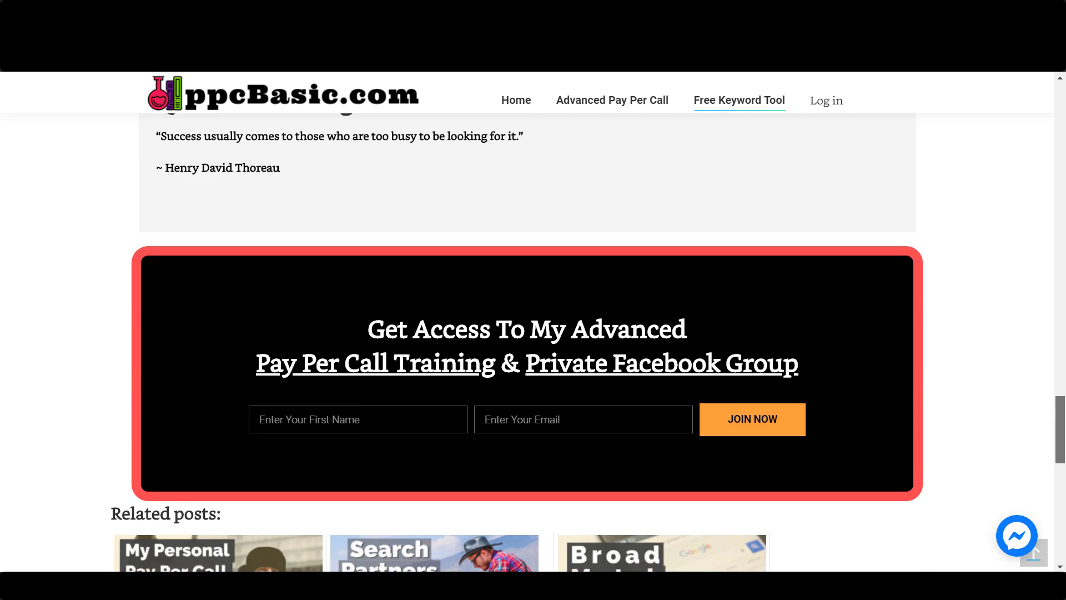
pyautogui.scroll(15, 533, 333)
pyautogui.scroll(5, 533, 333)
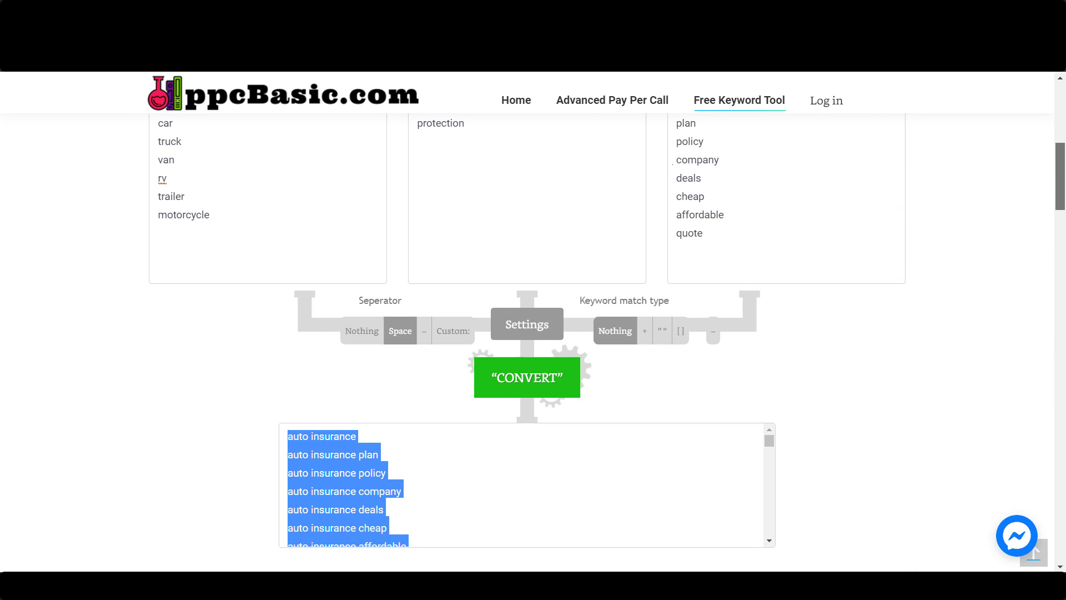
pyautogui.scroll(3, 533, 333)
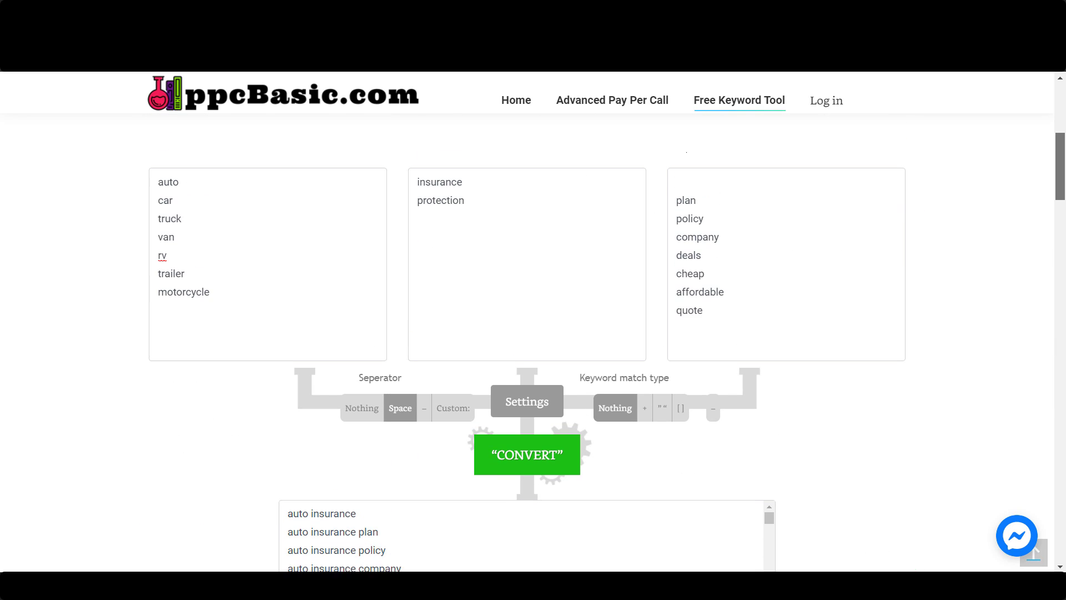
pyautogui.scroll(-2, 533, 333)
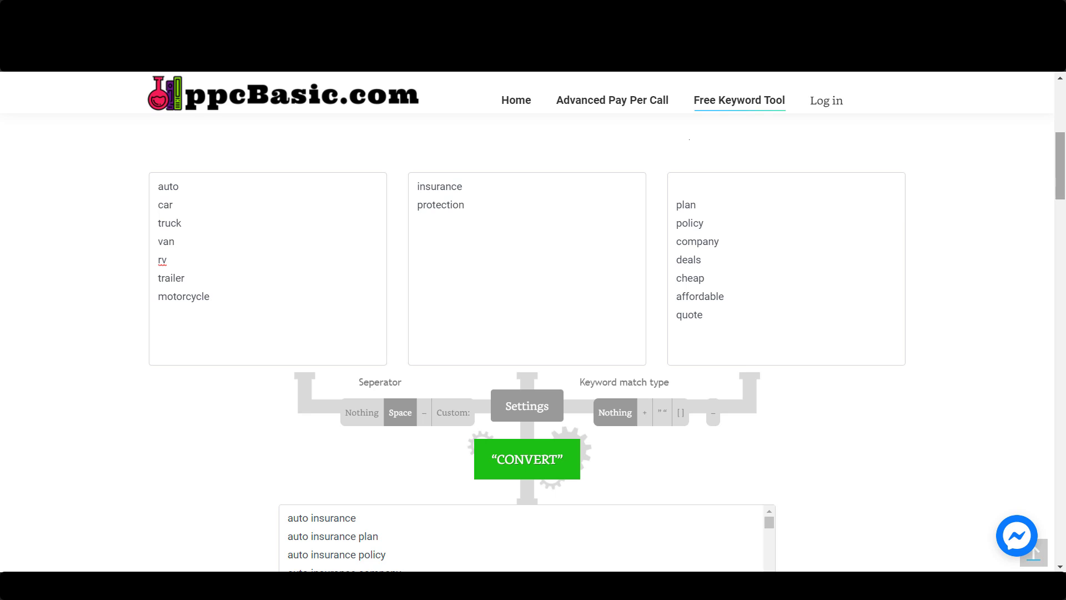
pyautogui.scroll(-20, 533, 333)
pyautogui.scroll(-10, 533, 333)
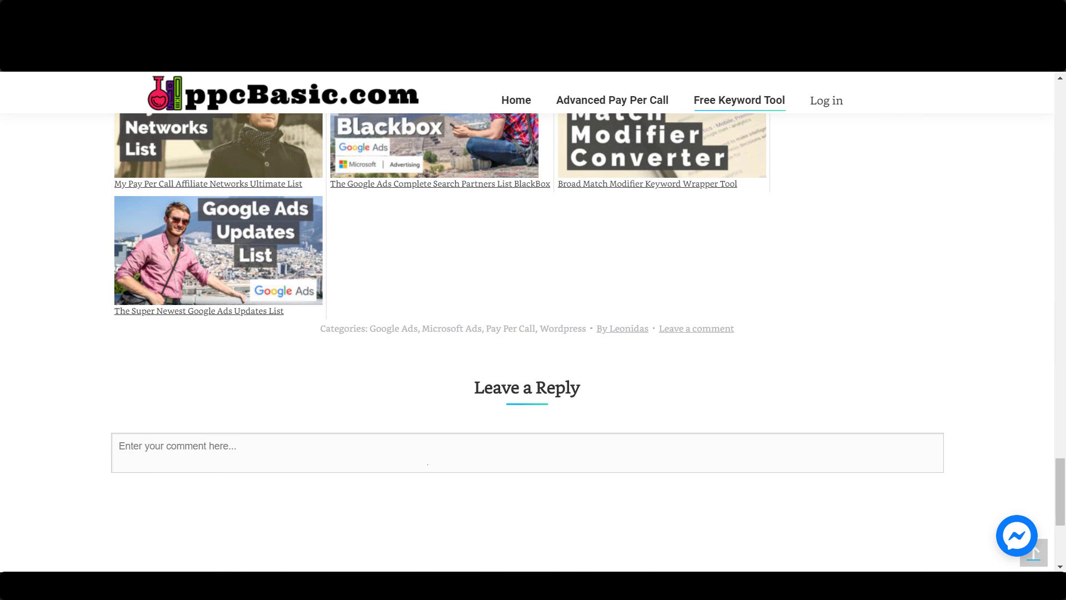
pyautogui.scroll(20, 428, 464)
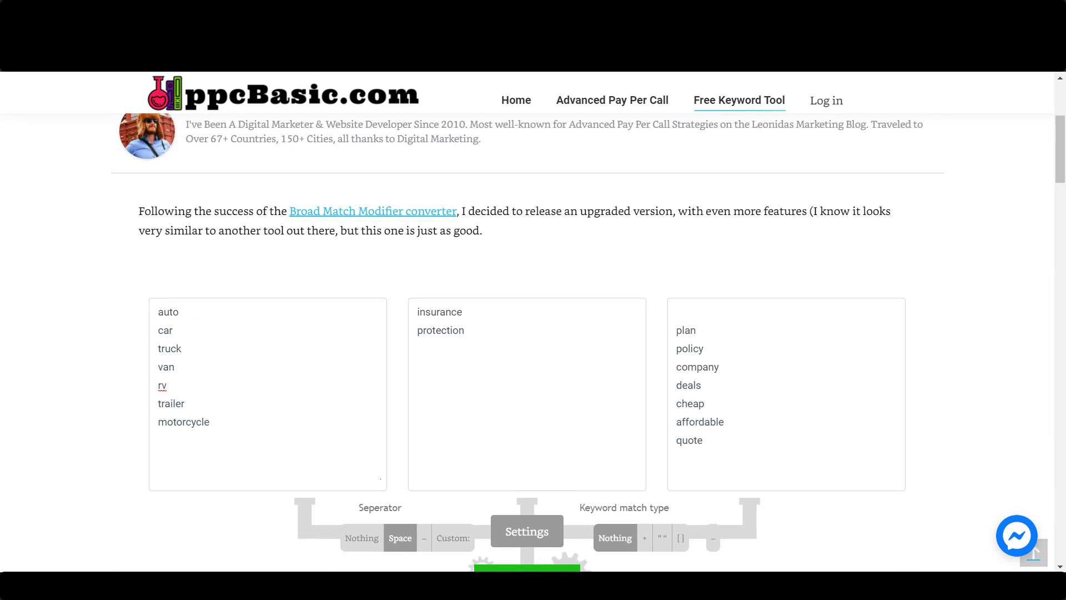